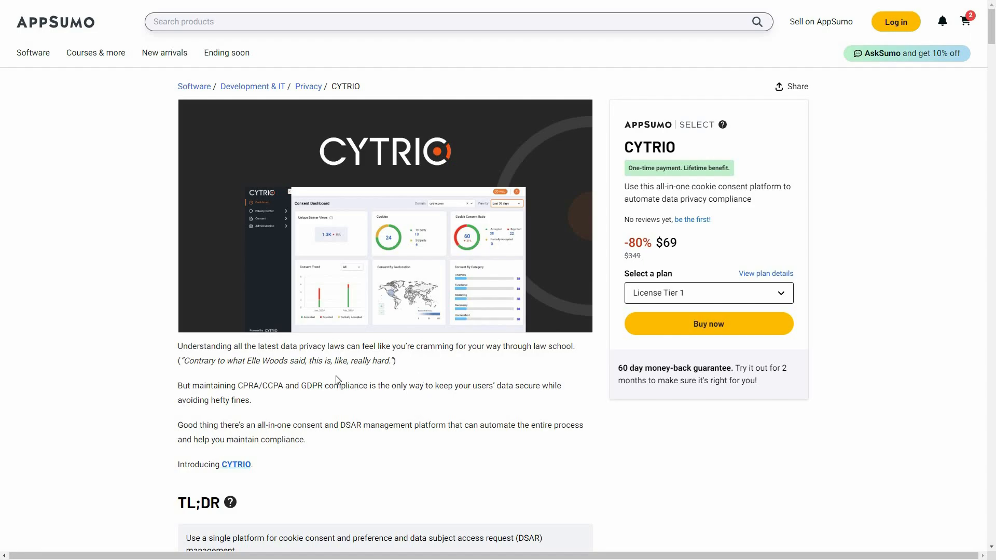
- Examine the CYTRIO deal's terms, included features and the three license tiers in the plans and features section
scroll(255, 38, "down", 2)
left_click(289, 25)
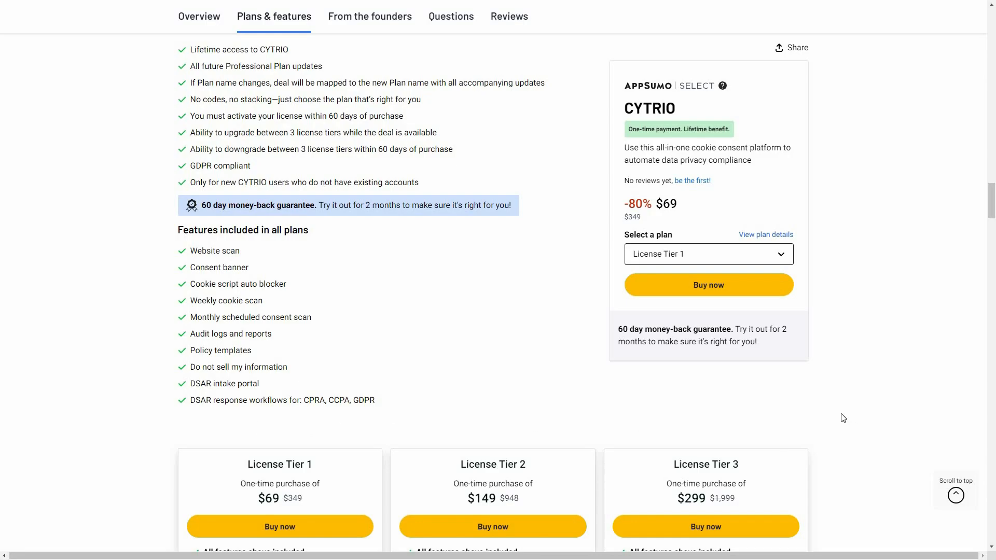
scroll(345, 464, "down", 3)
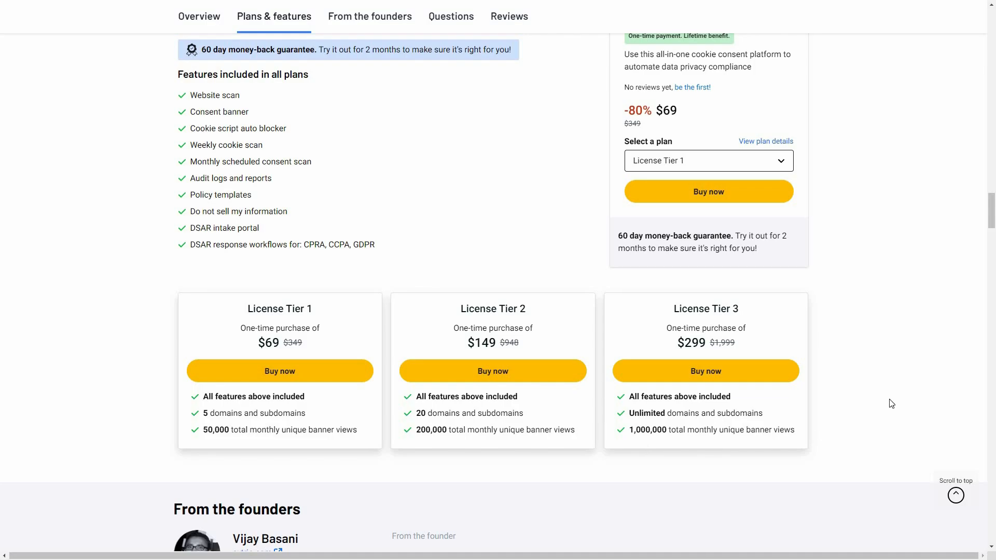
scroll(834, 256, "up", 3)
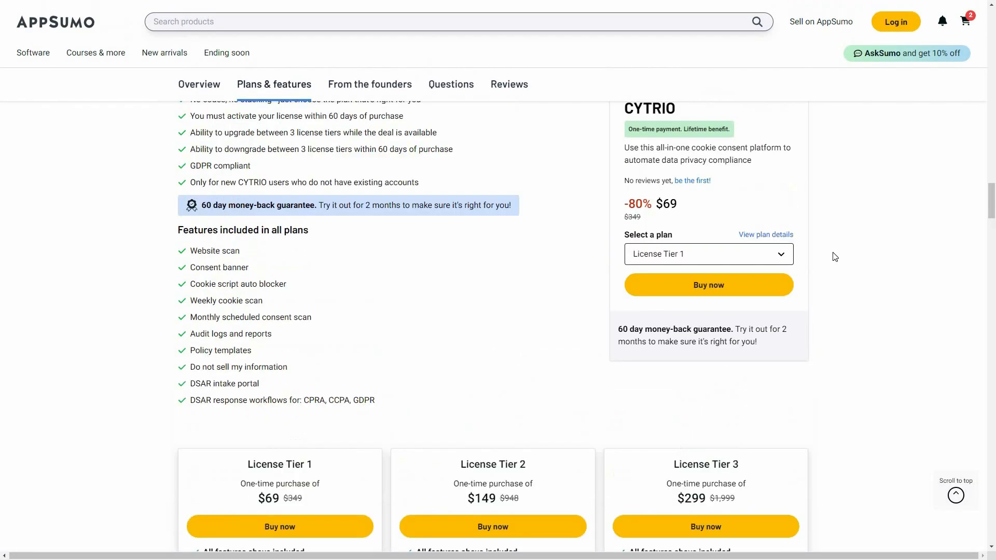
scroll(835, 256, "up", 2)
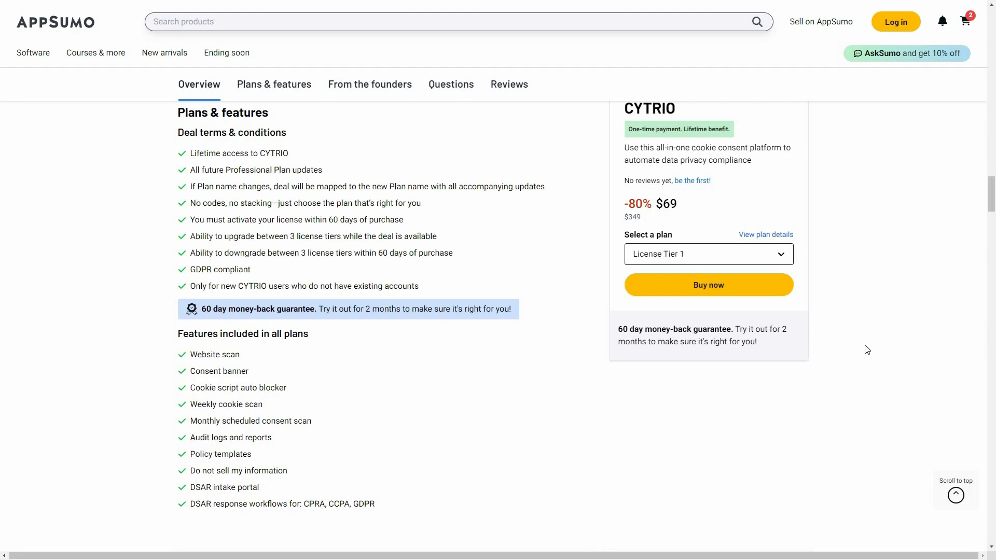
scroll(866, 349, "down", 1)
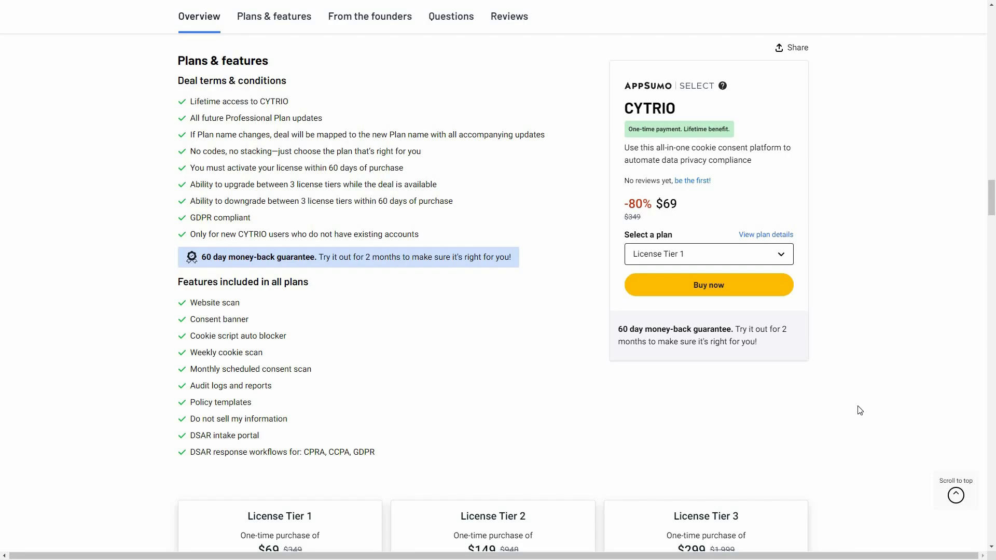
scroll(858, 412, "down", 1)
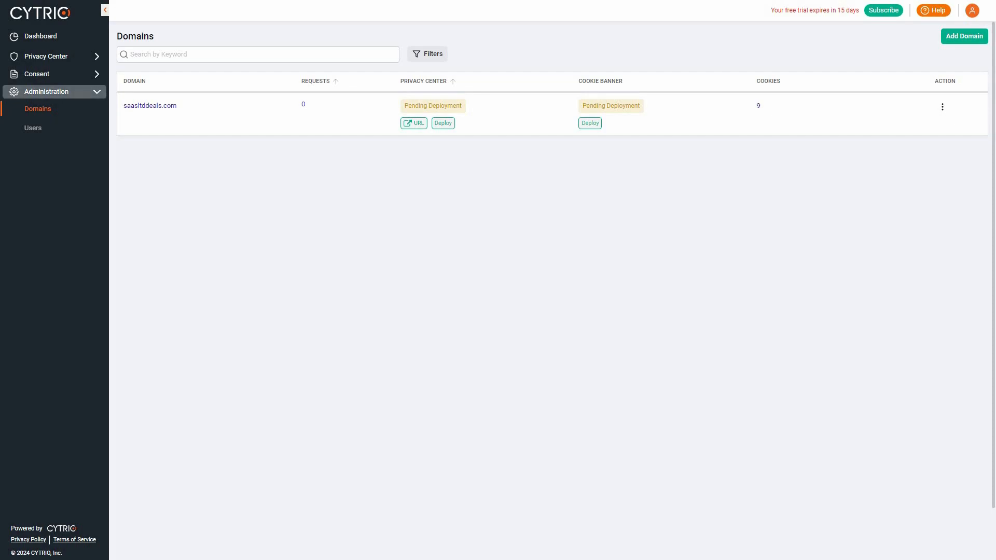
- View the managed domains and open the form for adding a domain with its name and sub domain options
left_click(60, 111)
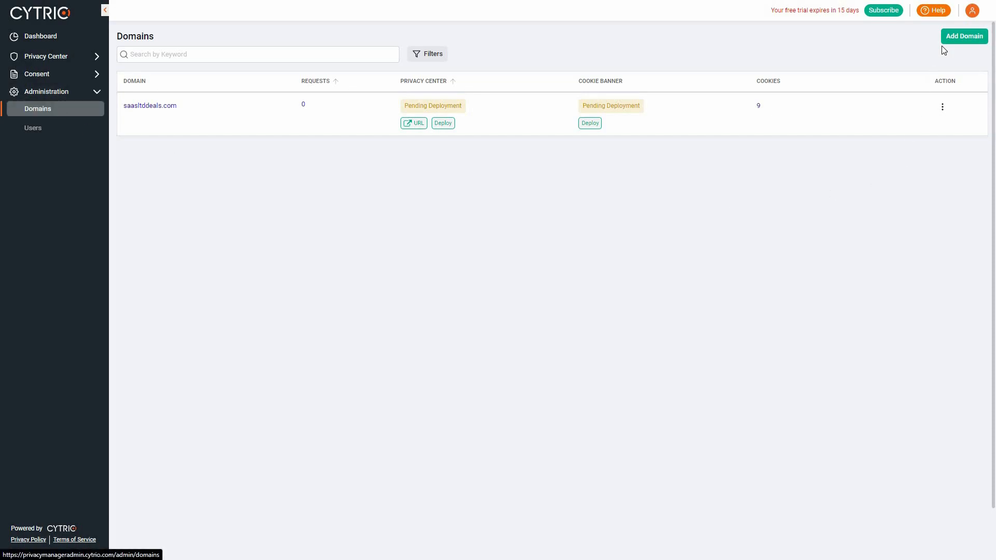
left_click(960, 37)
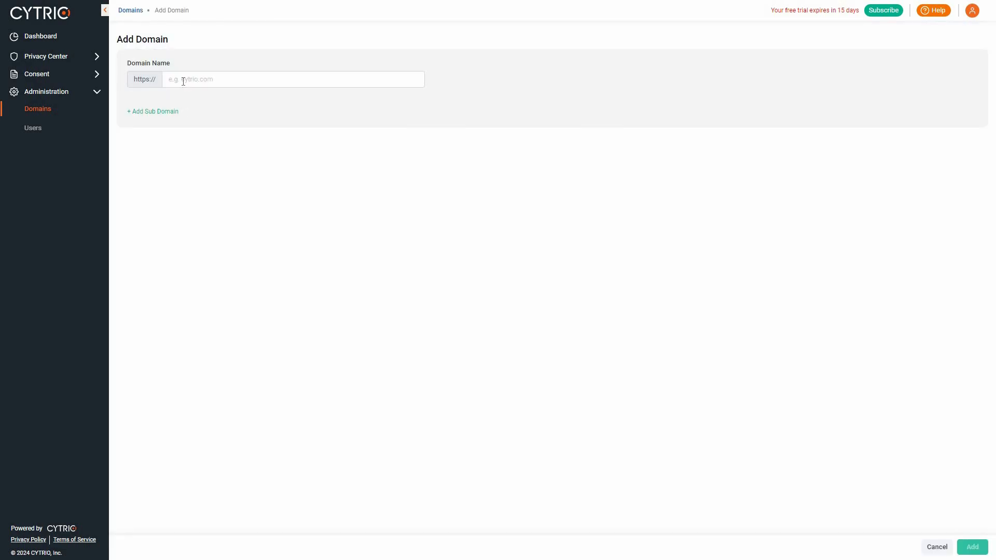
left_click(223, 79)
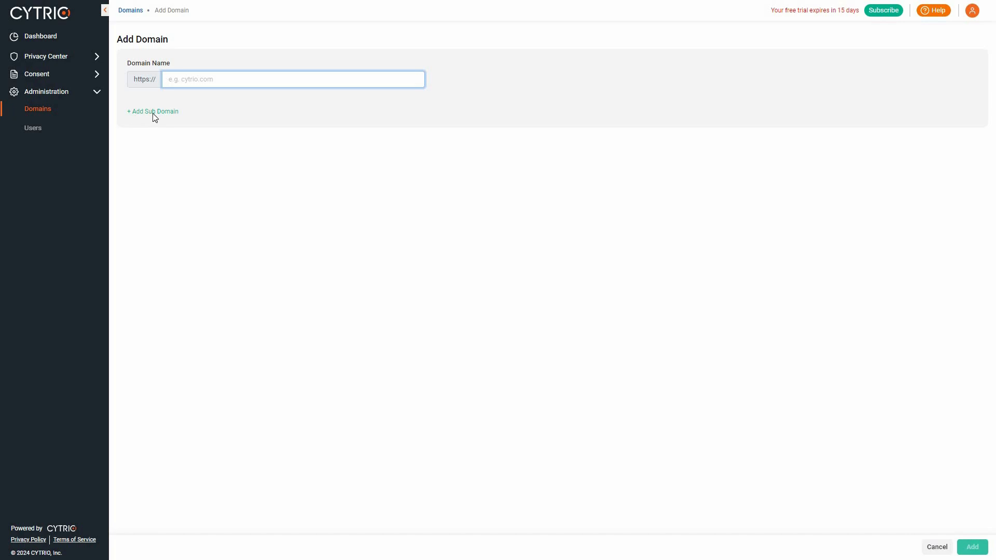
left_click(166, 113)
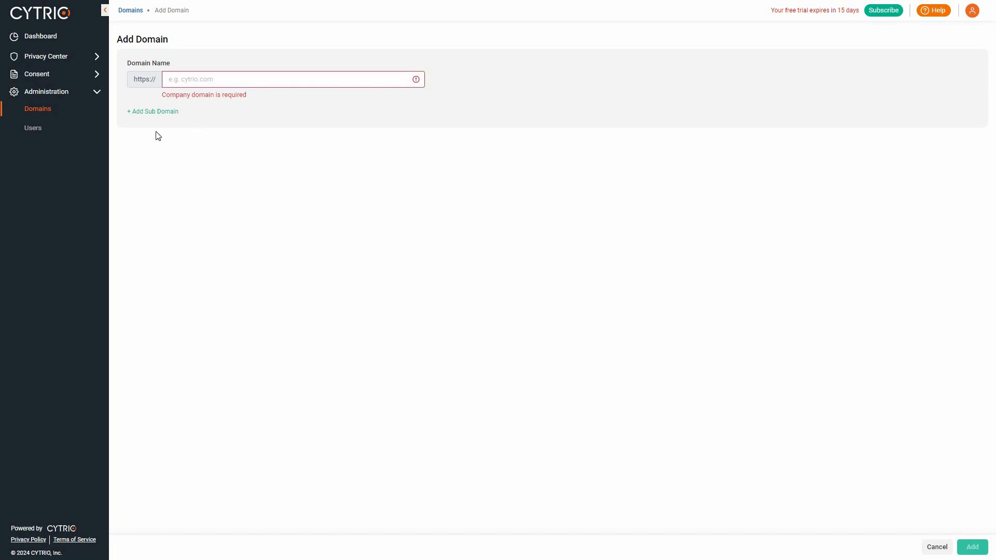
- Open the user invitation form, examine the Administrator role's permissions, and close the form without inviting anyone
left_click(42, 129)
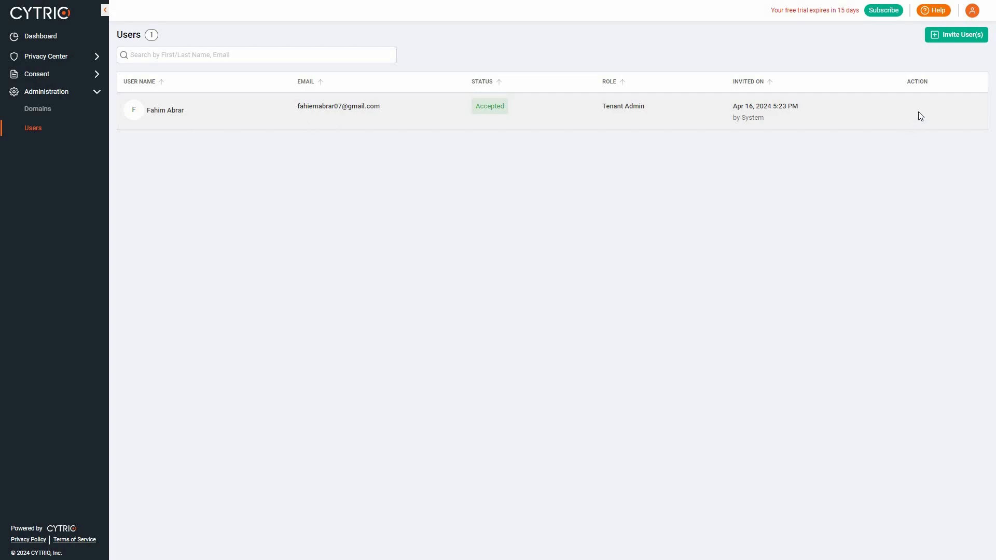
left_click(971, 35)
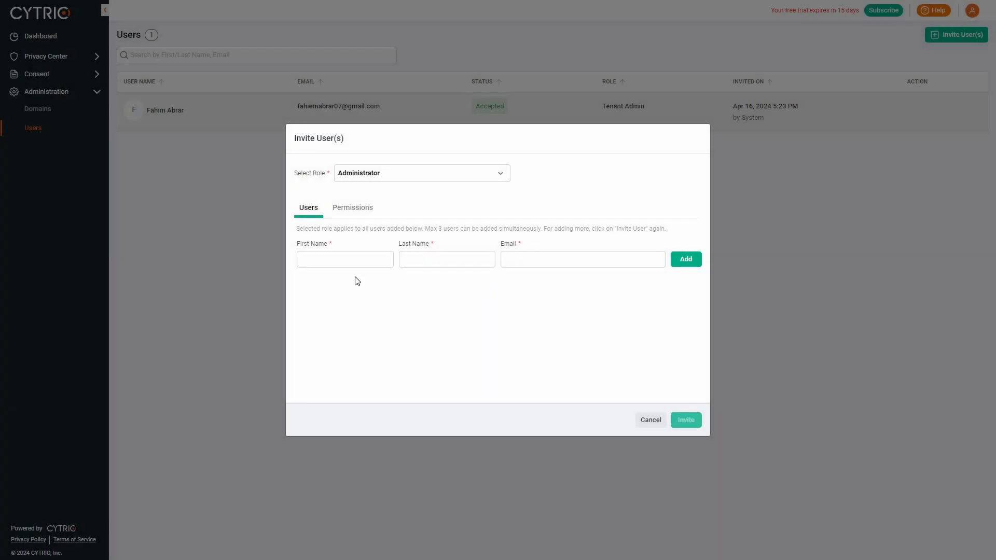
left_click(528, 259)
left_click(350, 210)
left_click(308, 210)
left_click(217, 218)
- Open the saasltddeals.com domain for editing and return to the domain list without changing it
left_click(42, 110)
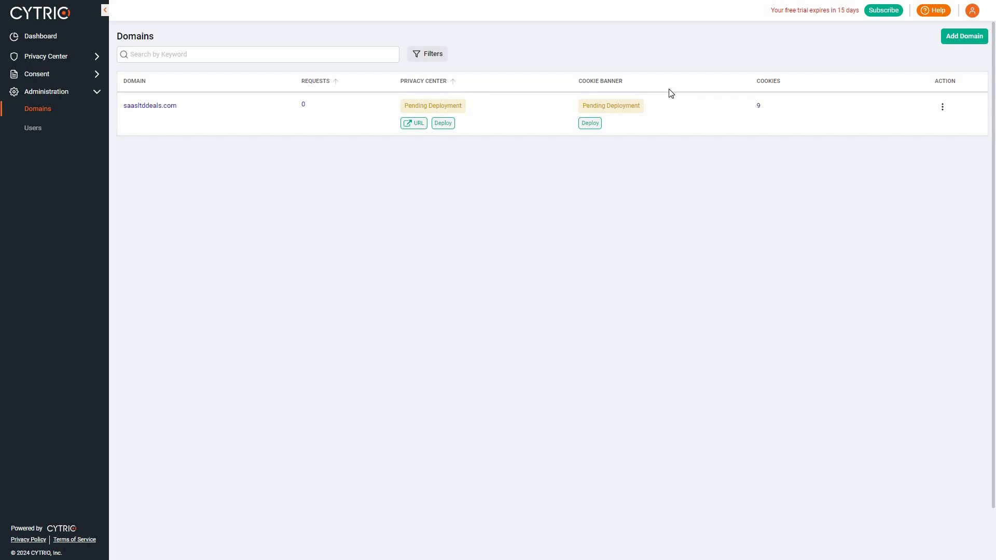
left_click(942, 108)
left_click(918, 131)
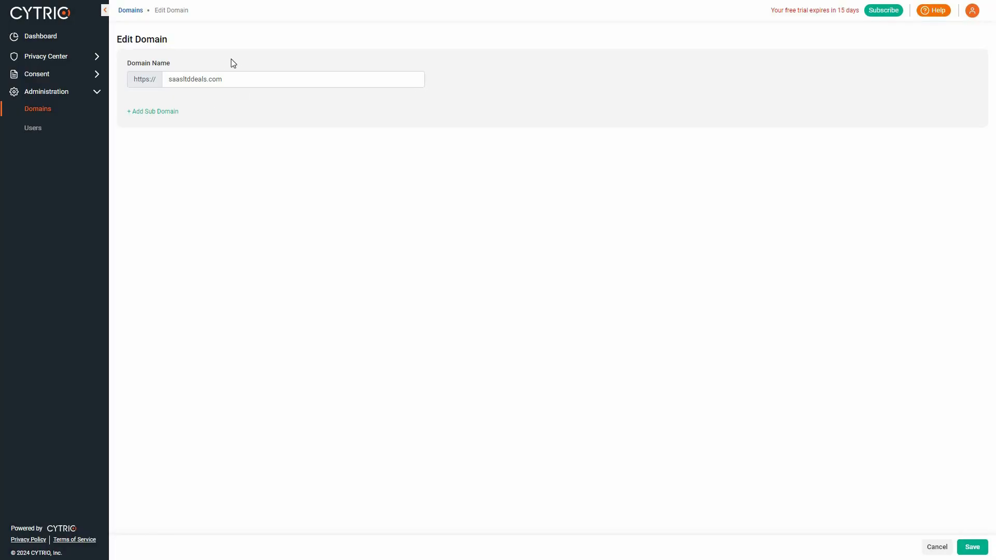
left_click(46, 110)
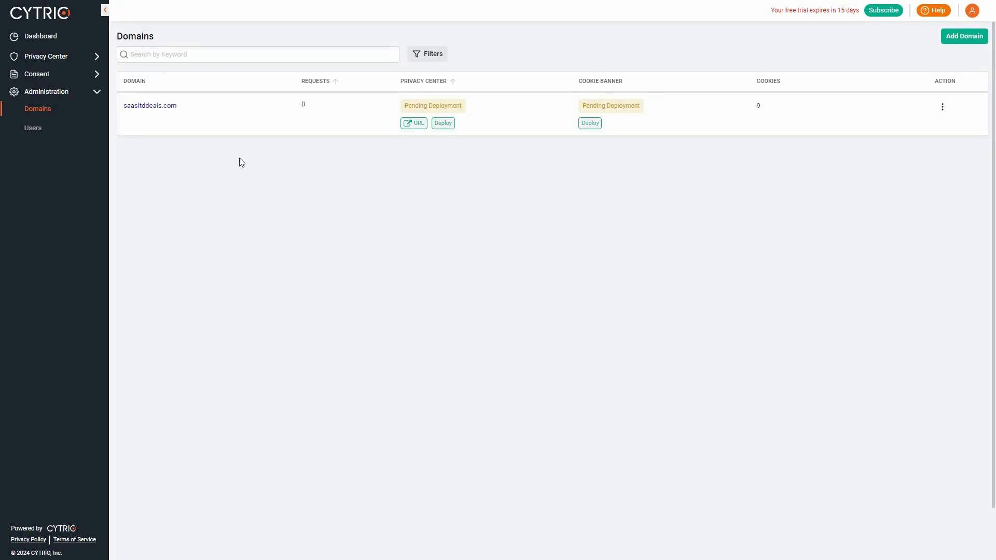
- Examine the domain filter options for privacy center status and consent banner status, and cancel without applying any filter
left_click(159, 60)
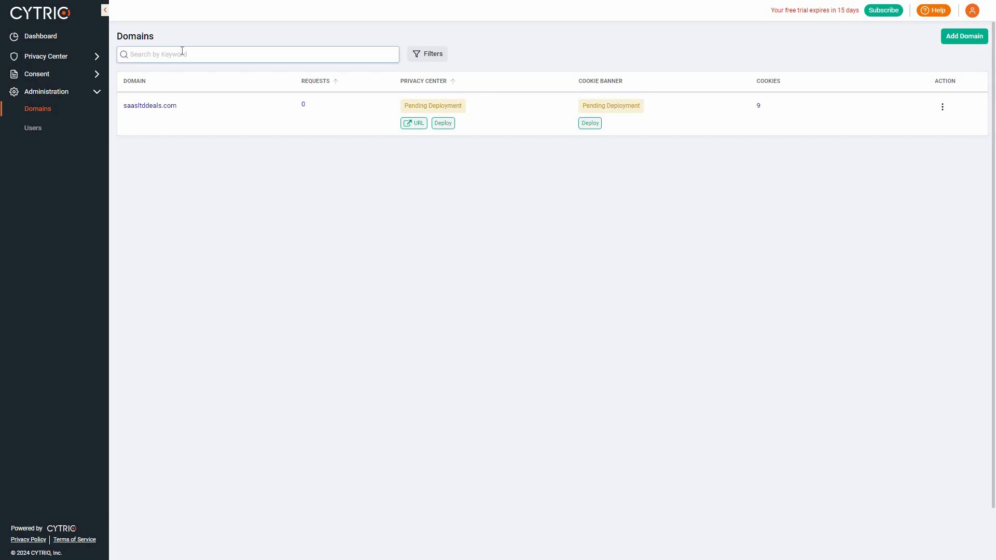
left_click(425, 55)
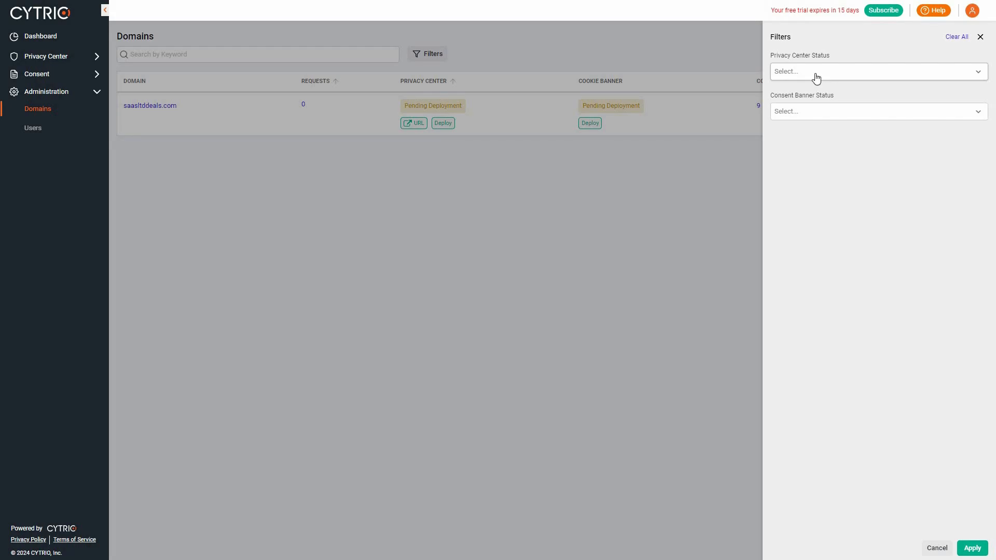
left_click(853, 81)
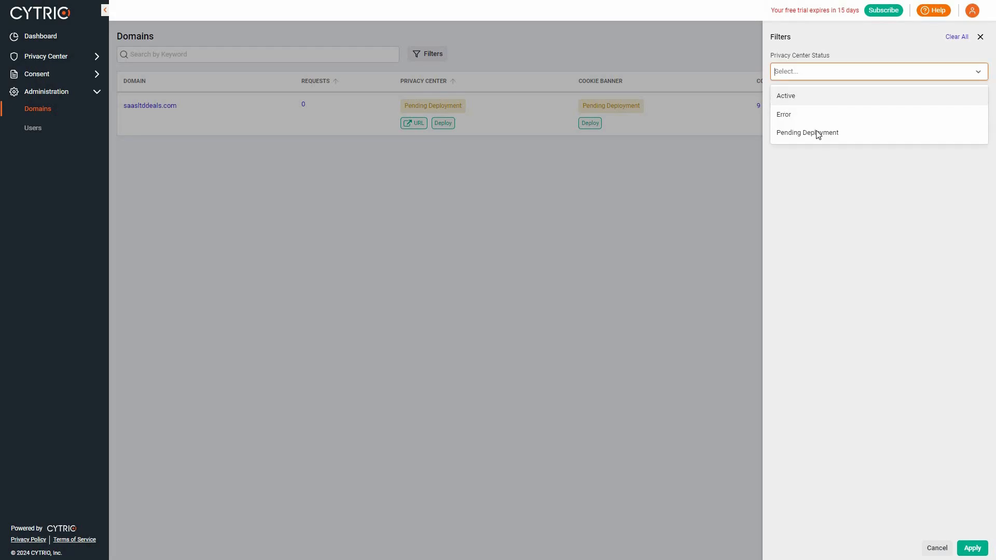
left_click(823, 115)
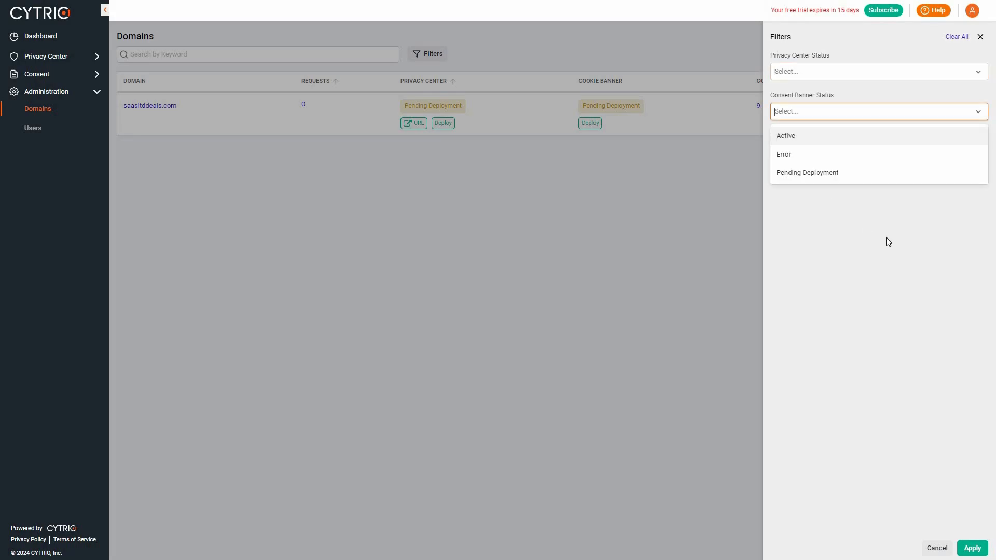
left_click(937, 548)
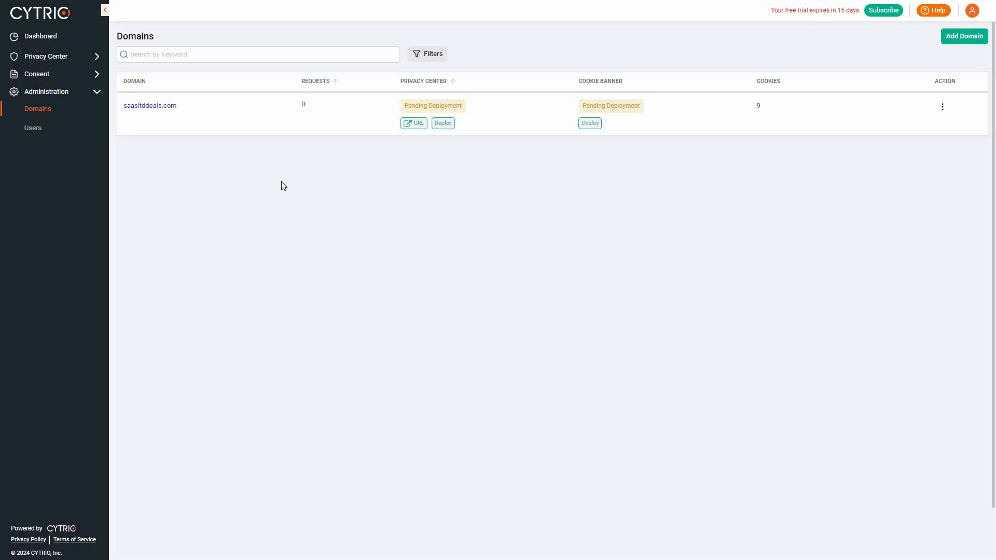
- Open the consent banner settings for the saasltddeals.com domain
left_click(97, 74)
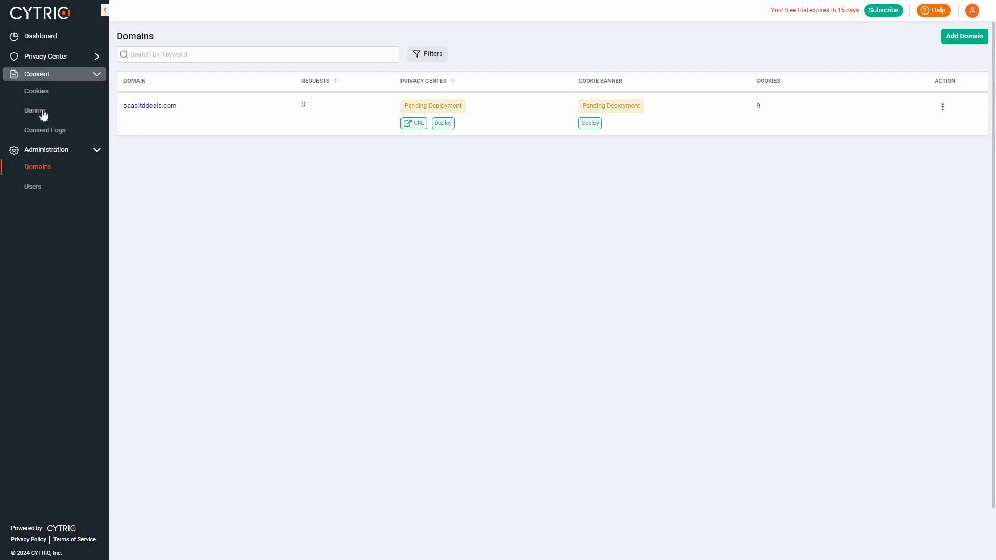
left_click(43, 111)
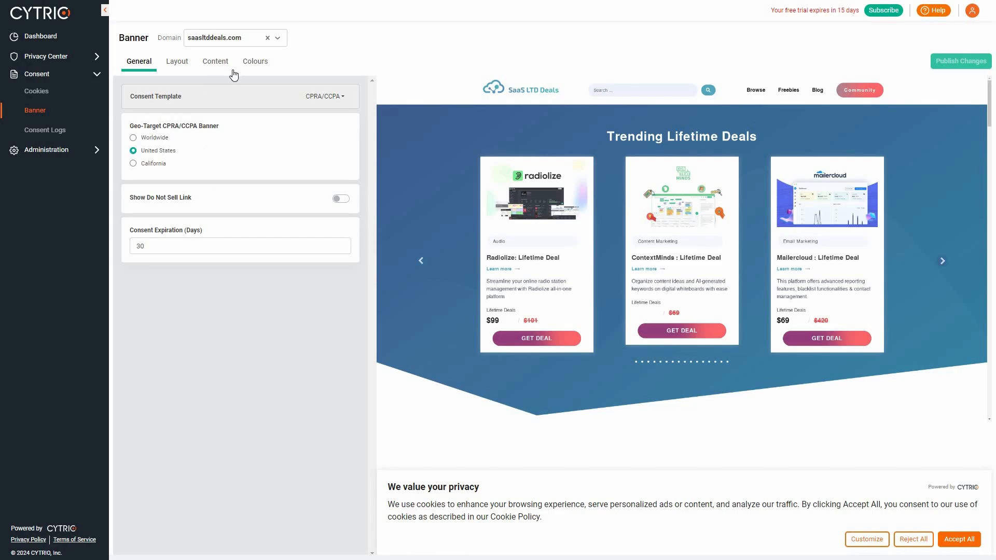
left_click(218, 43)
left_click(219, 40)
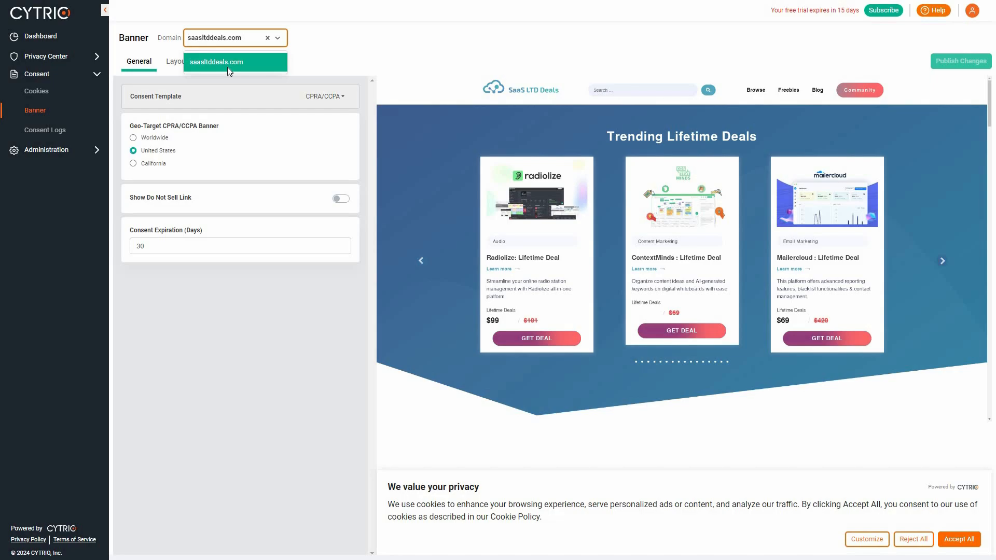
left_click(177, 234)
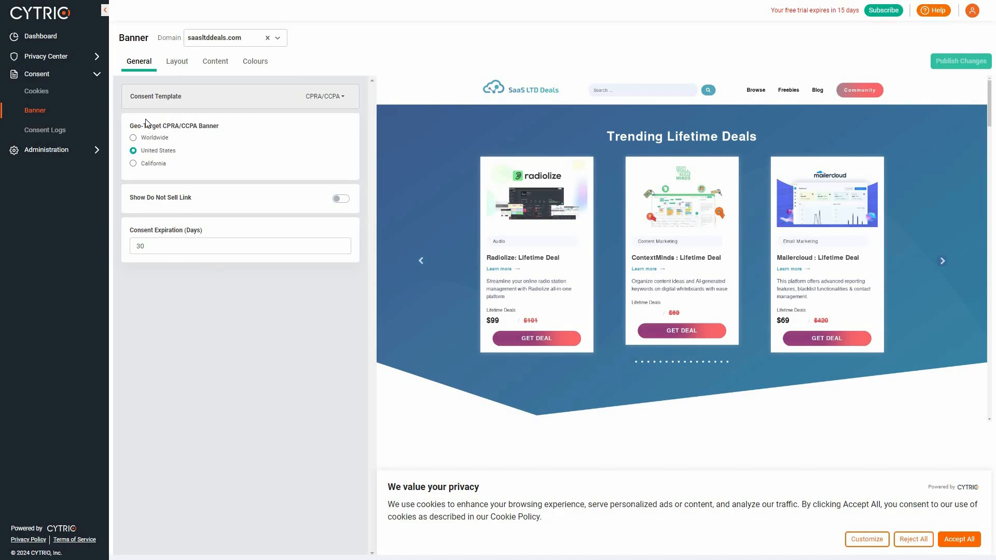
- Try the GDPR and GDPR & CPRA/CCPA consent templates, and set the template back to CPRA/CCPA
left_click(323, 98)
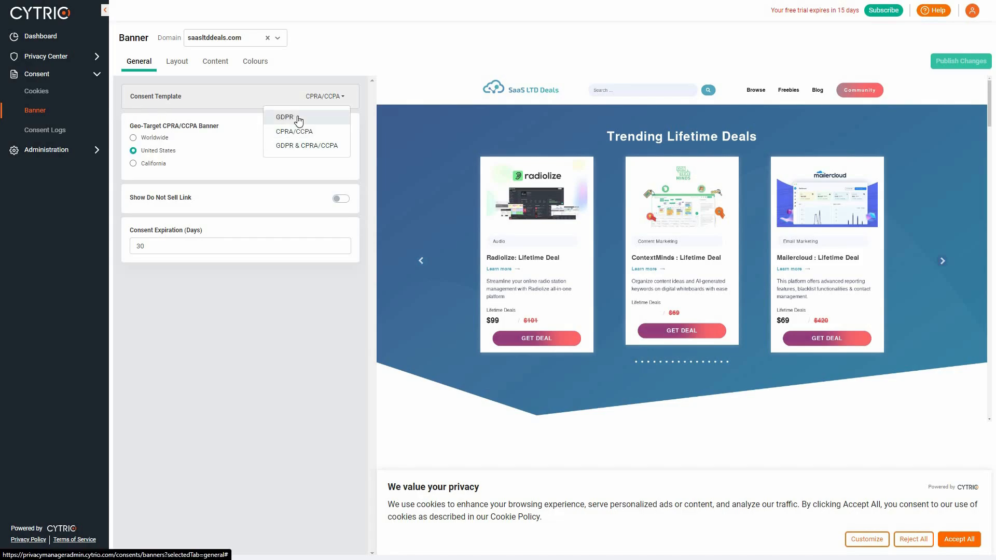
left_click(299, 119)
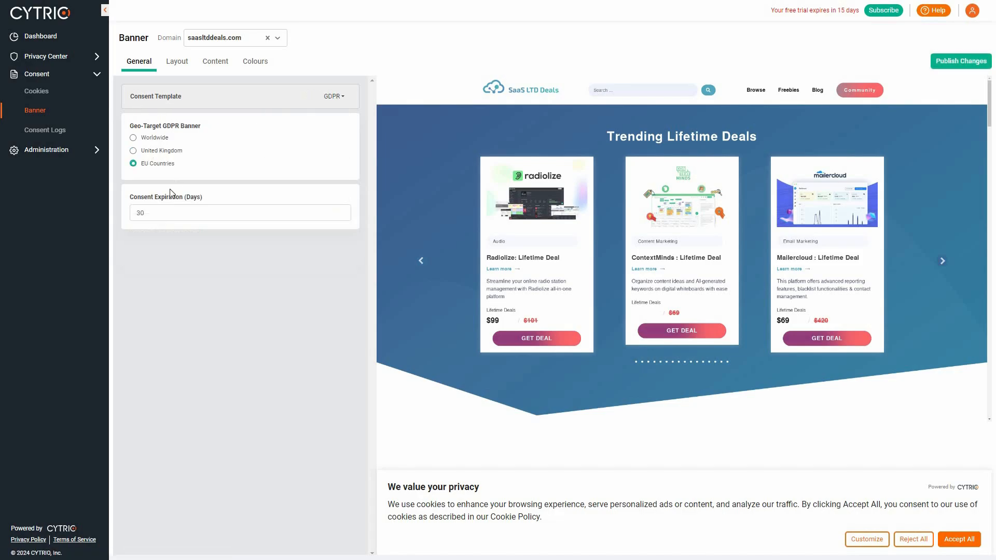
left_click(337, 97)
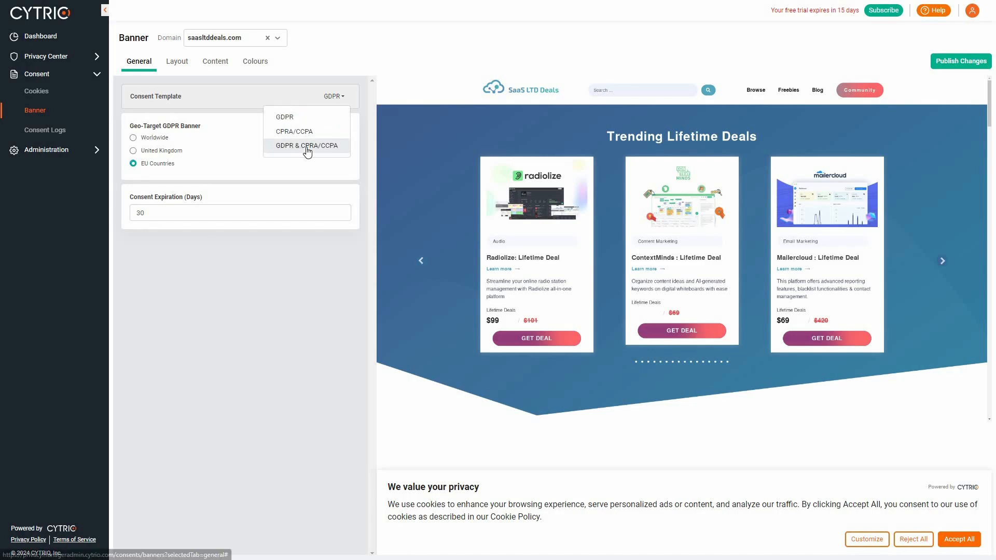
left_click(303, 150)
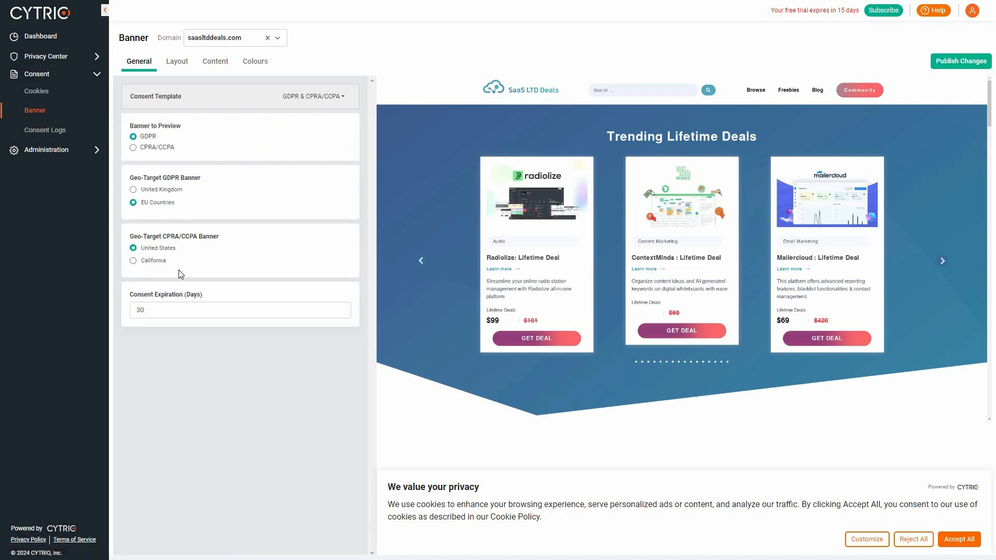
left_click(312, 97)
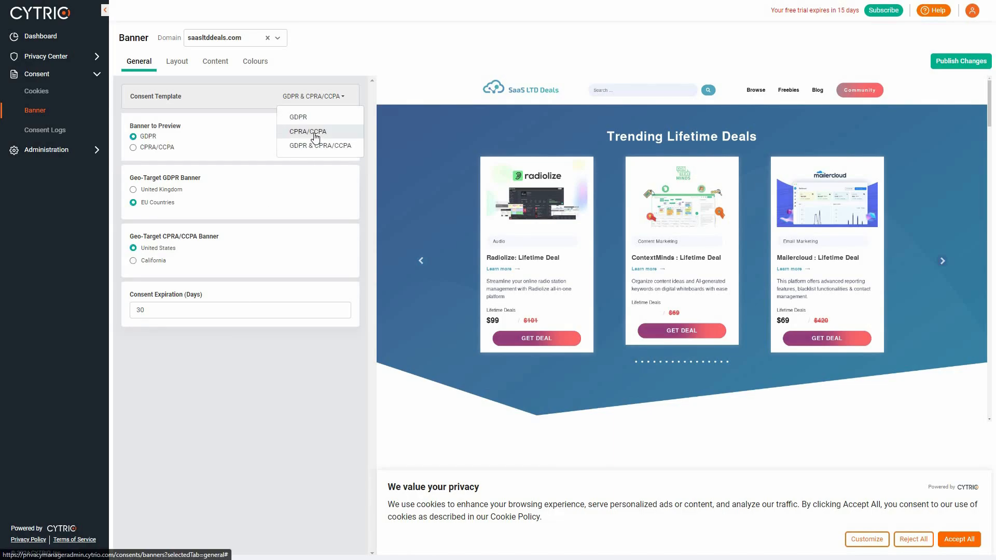
left_click(314, 134)
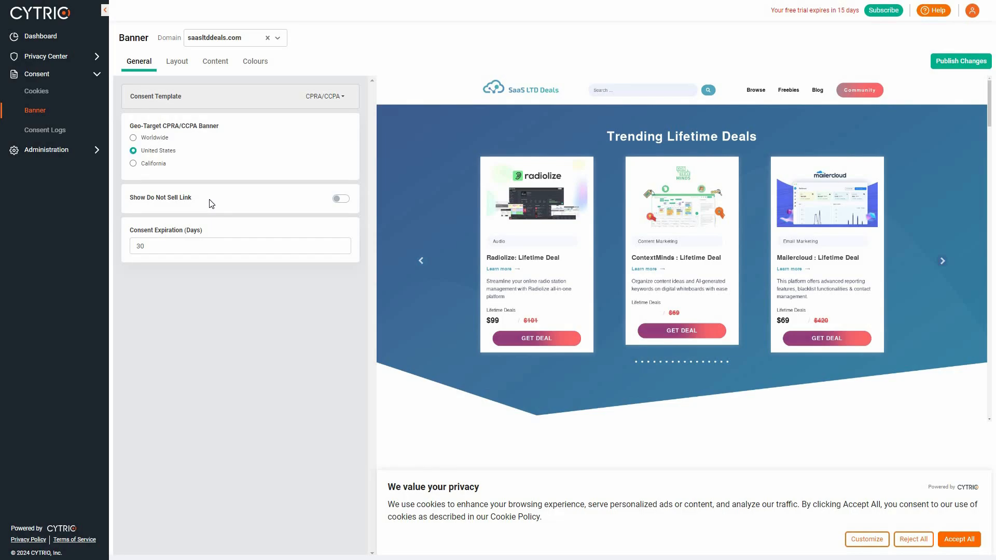
- Turn on the Do Not Sell link for the CPRA/CCPA banner and open the consent expiration days for editing
left_click(341, 199)
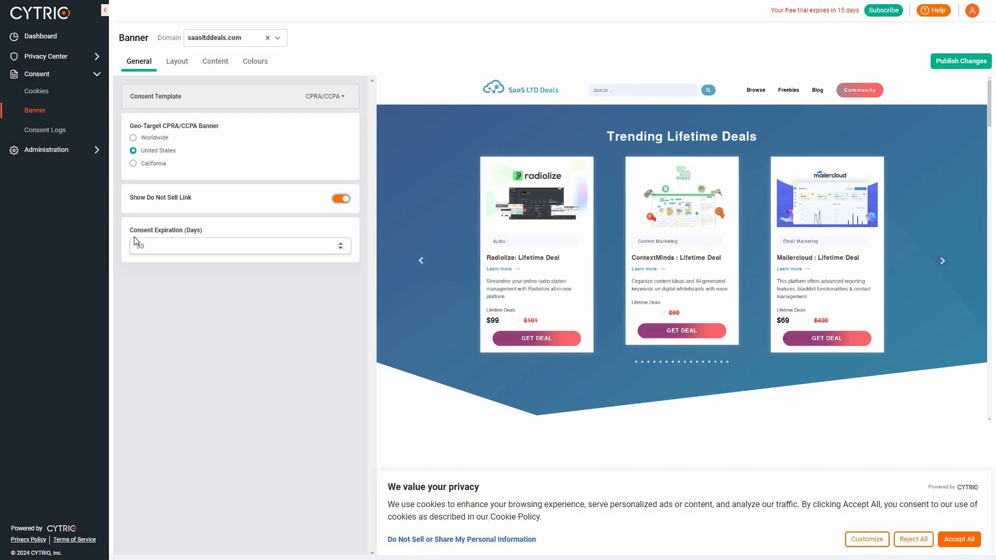
left_click(159, 245)
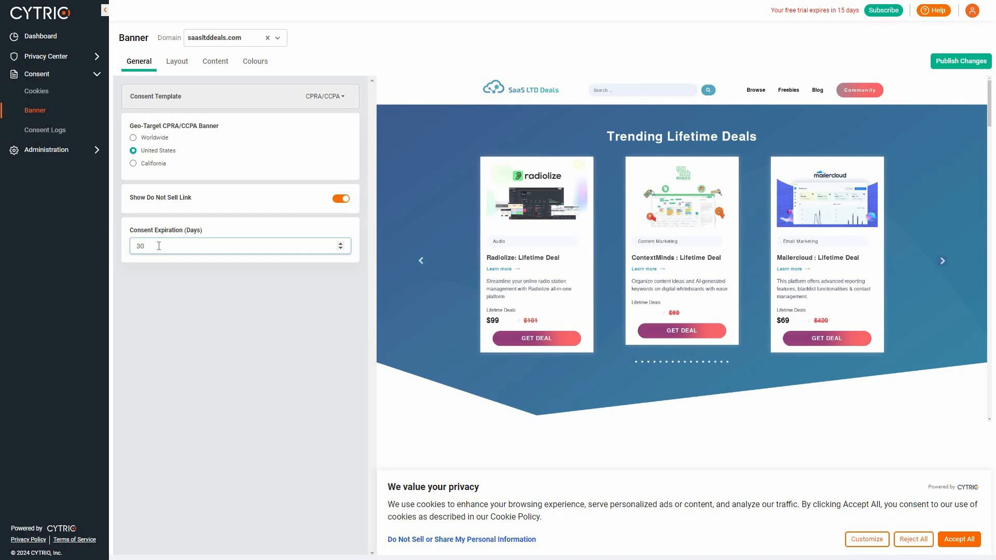
- Open the banner's layout settings and set the consent template to GDPR
left_click(182, 63)
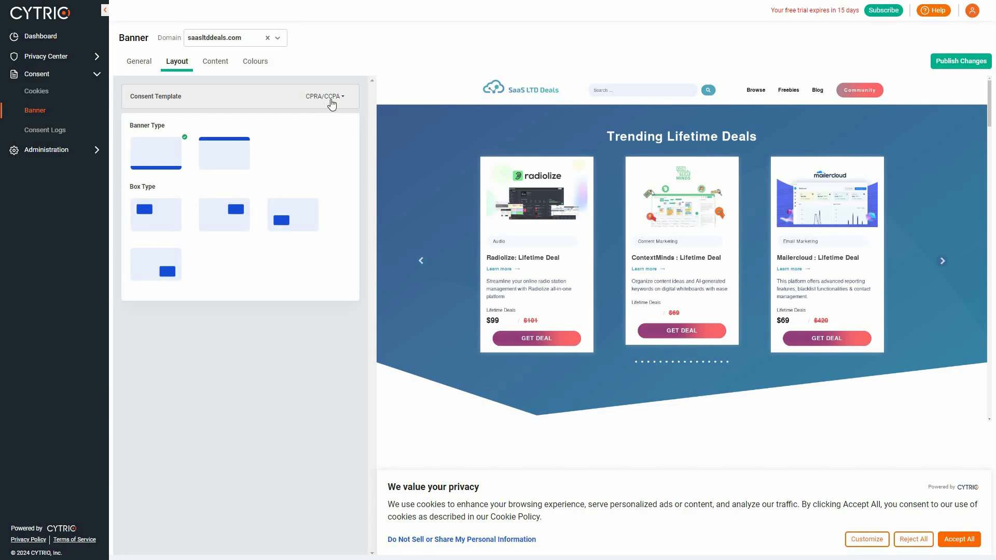
left_click(323, 98)
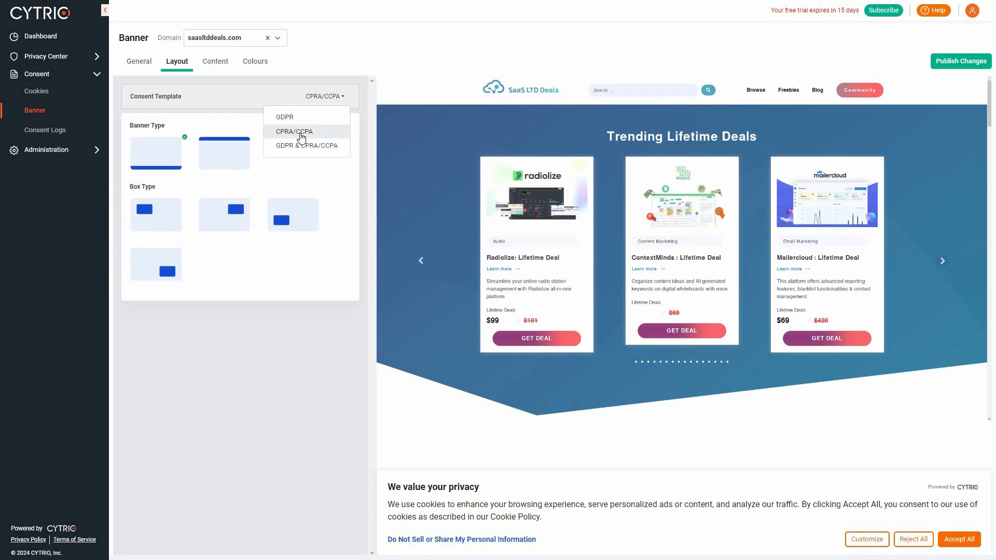
left_click(294, 118)
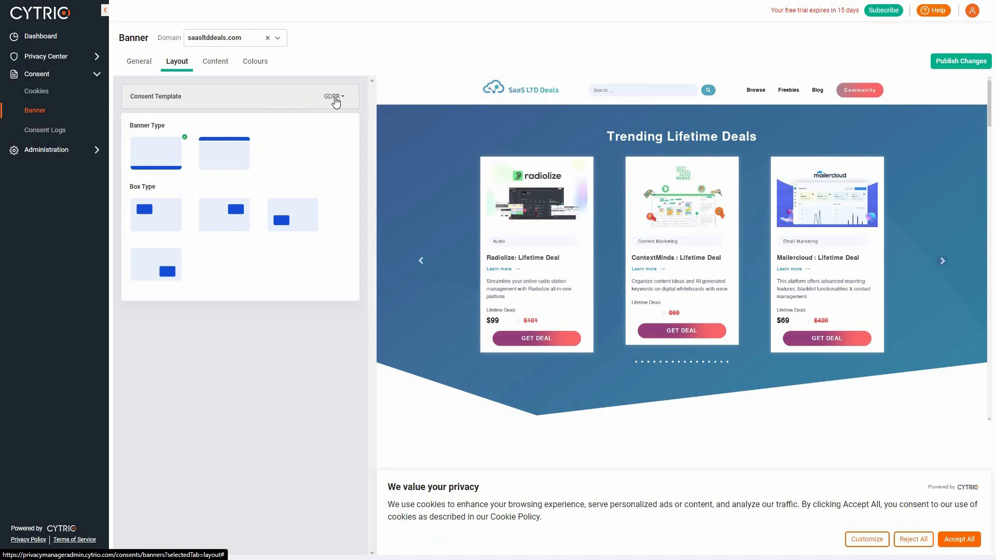
- Set the consent template to CPRA/CCPA, and try the top banner and each box layout, ending with the bottom-right box
left_click(334, 96)
left_click(298, 130)
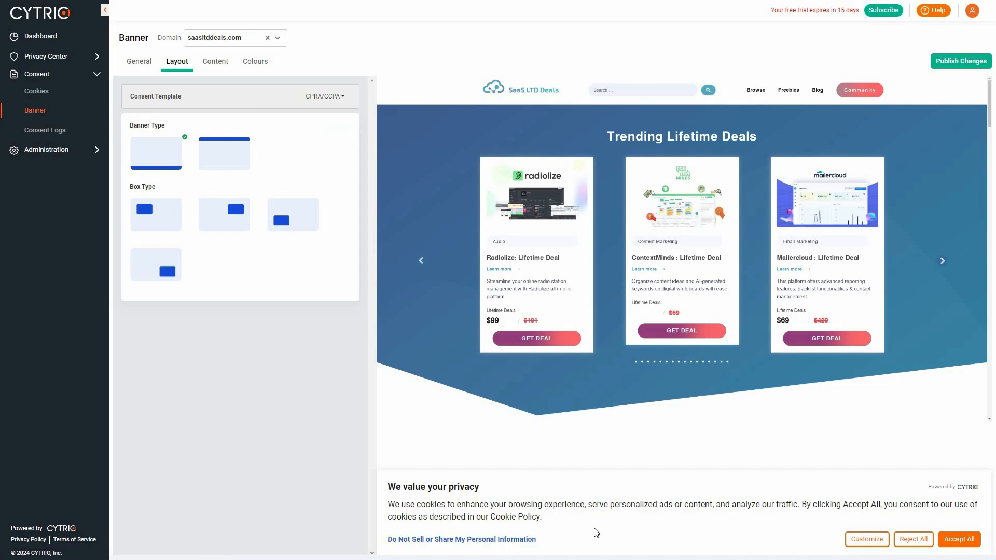
left_click(223, 162)
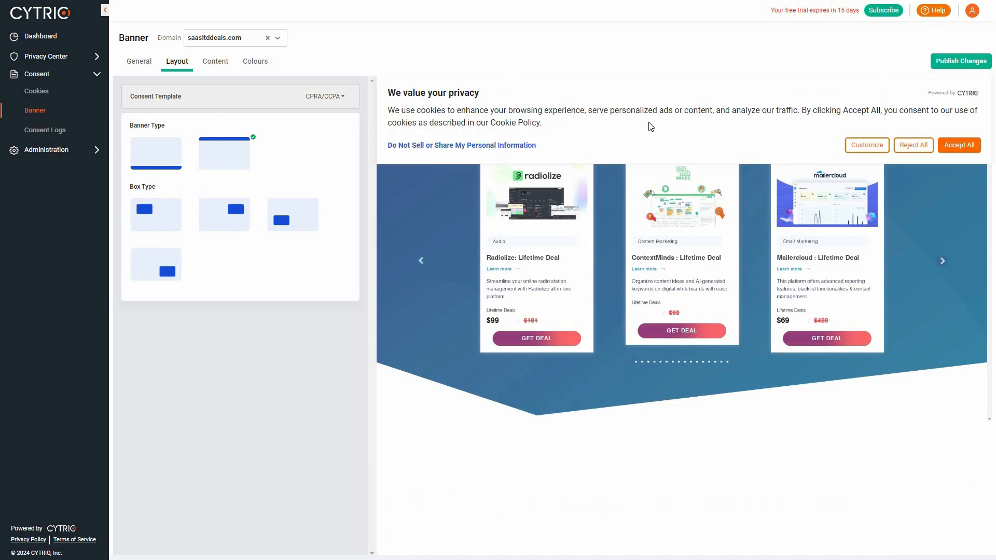
left_click(158, 222)
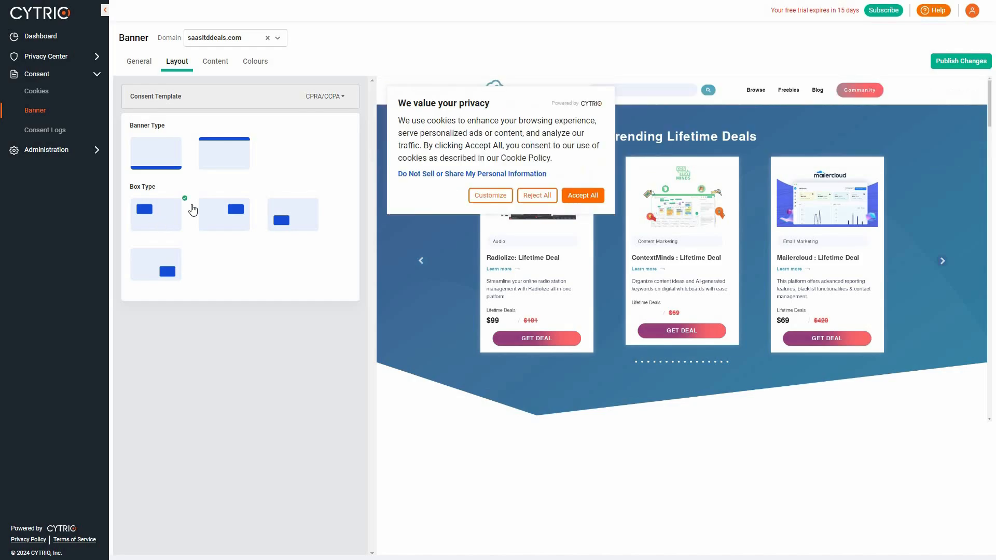
left_click(226, 226)
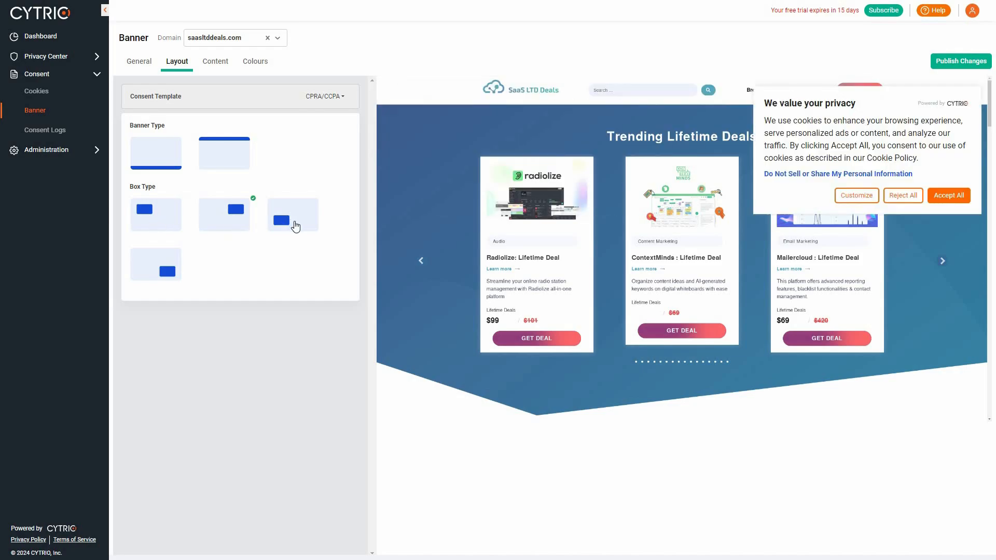
left_click(296, 227)
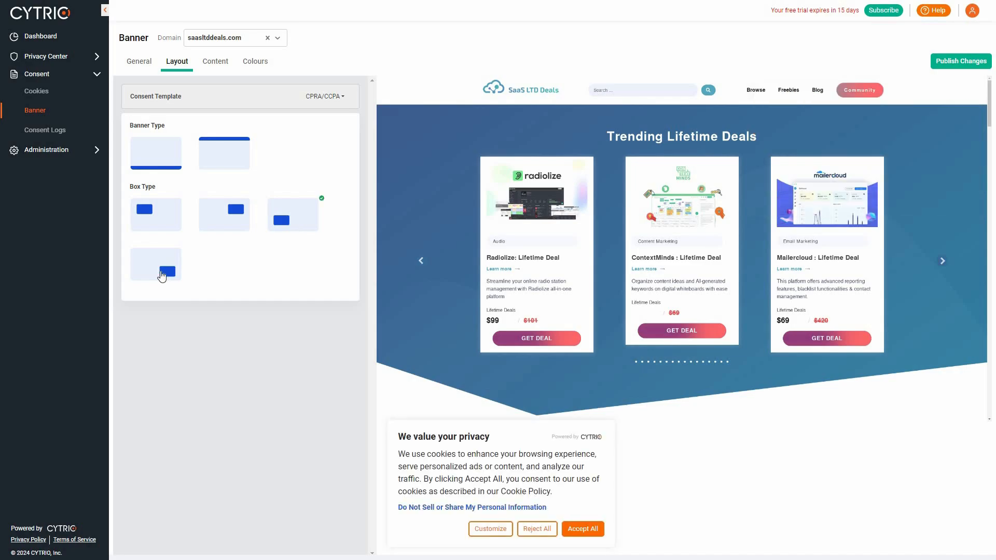
left_click(162, 275)
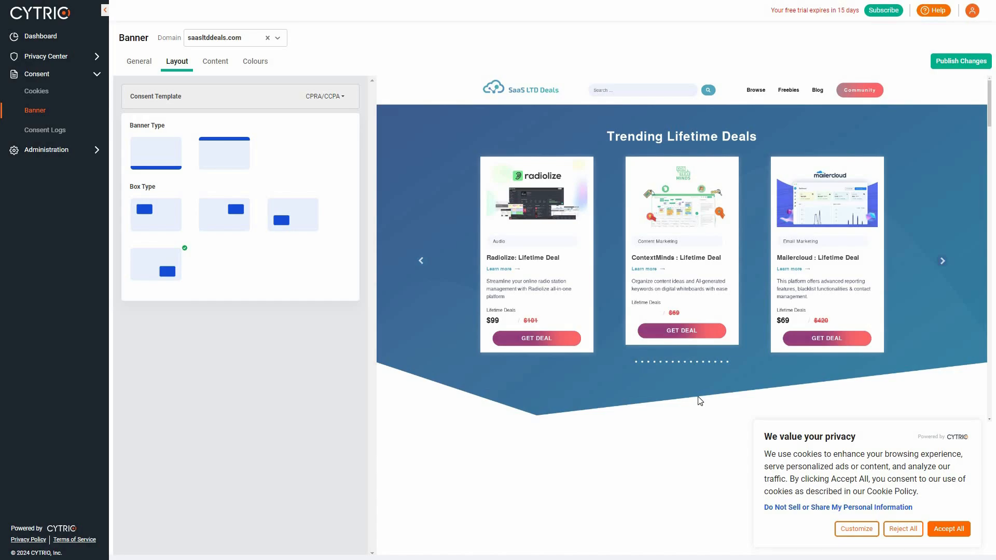
- Preview the banner's Customize Consent Preferences dialog and close it
left_click(856, 529)
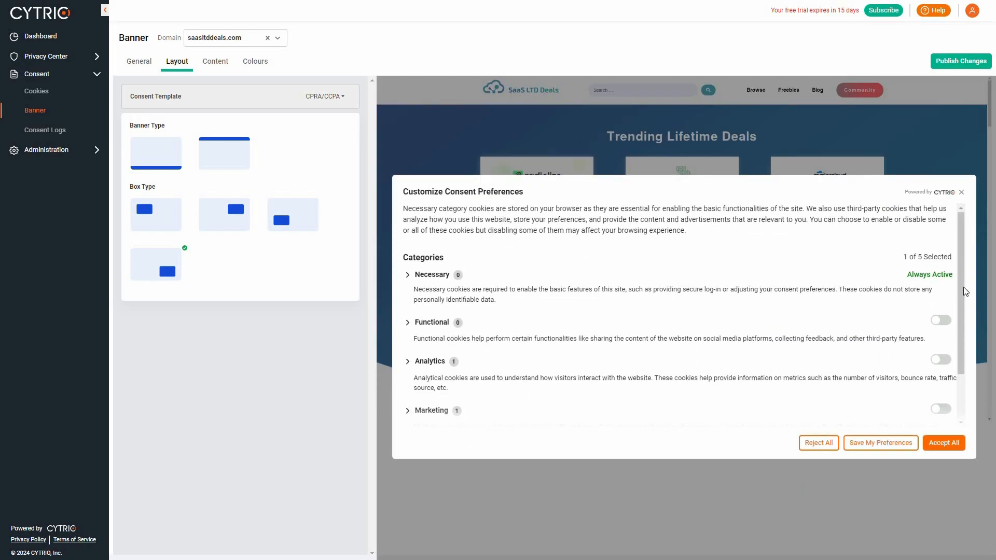
left_click(961, 193)
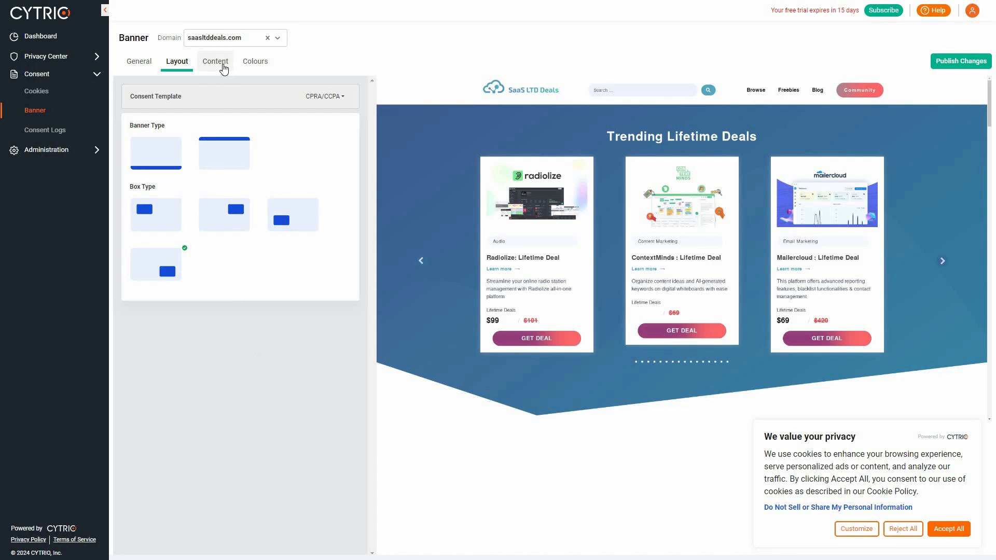
- Open the banner's Cookie Notice content and change the title to "We value your privacy gggggg"
left_click(223, 68)
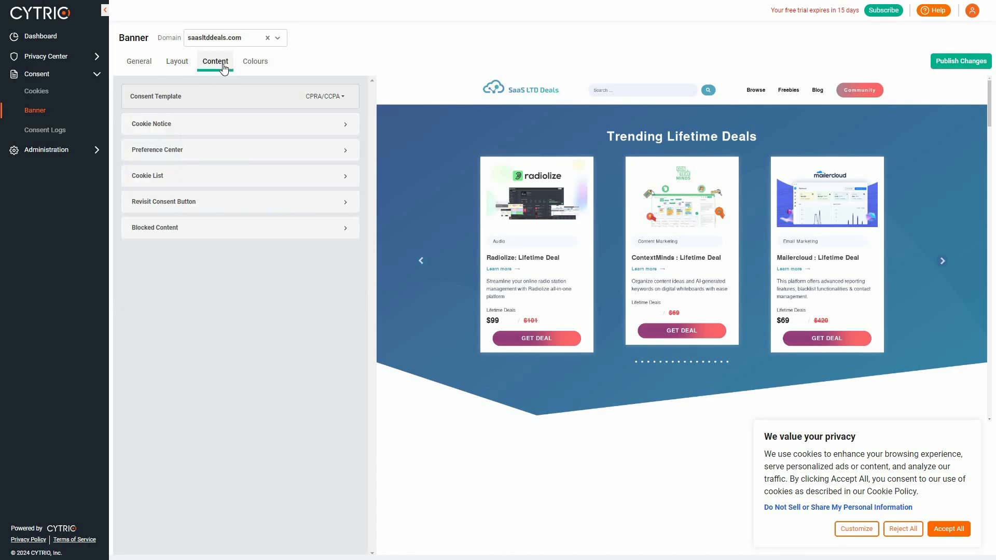
left_click(318, 124)
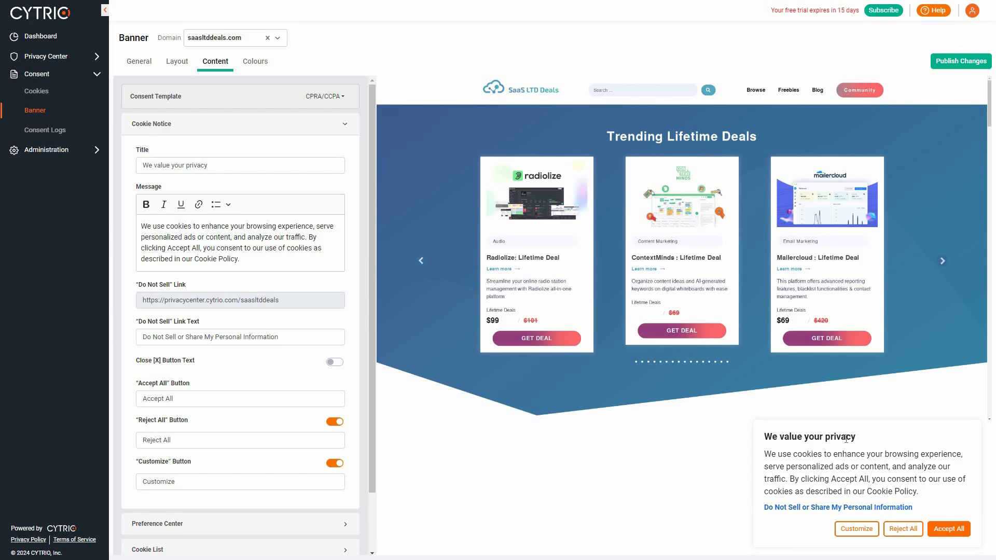
left_click(234, 163)
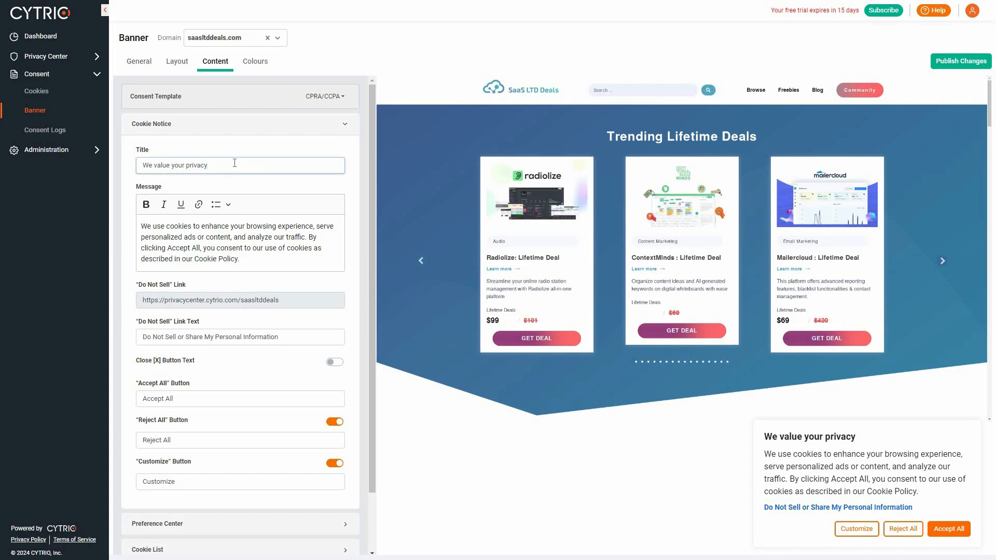
type("gggggg")
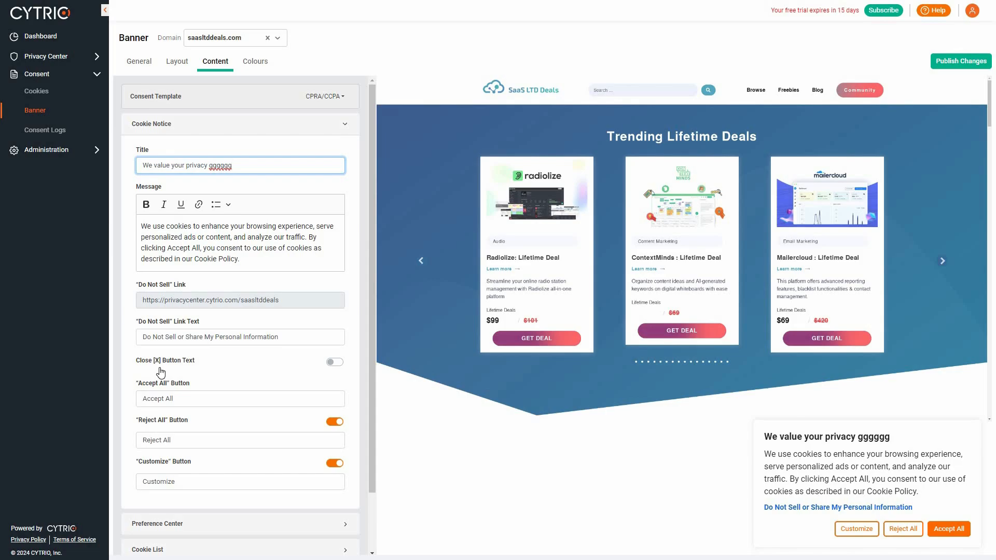
- Try the Close [X] button text option in the Cookie Notice, and change the "Accept All" button label to "Accept"
left_click(336, 363)
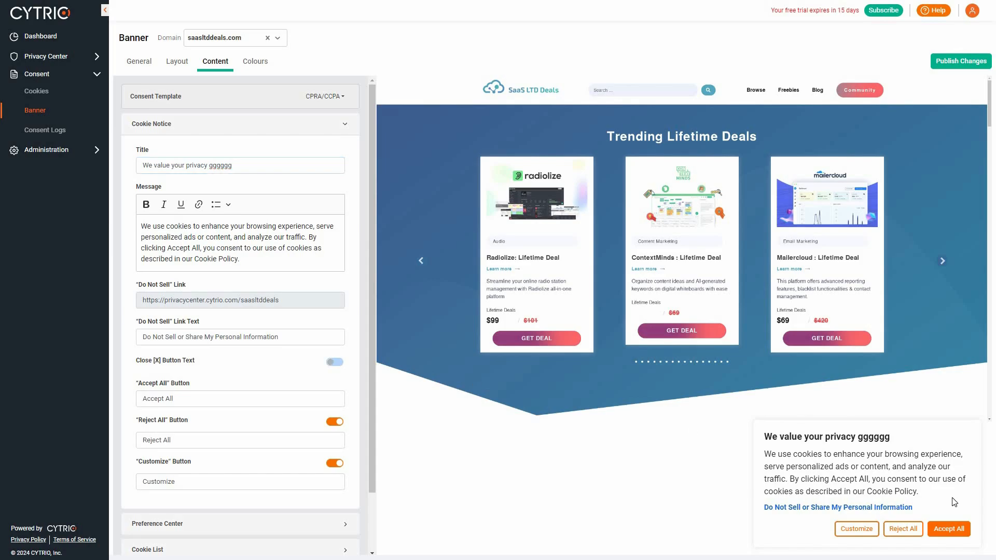
left_click(334, 363)
scroll(162, 335, "down", 2)
left_click(162, 336)
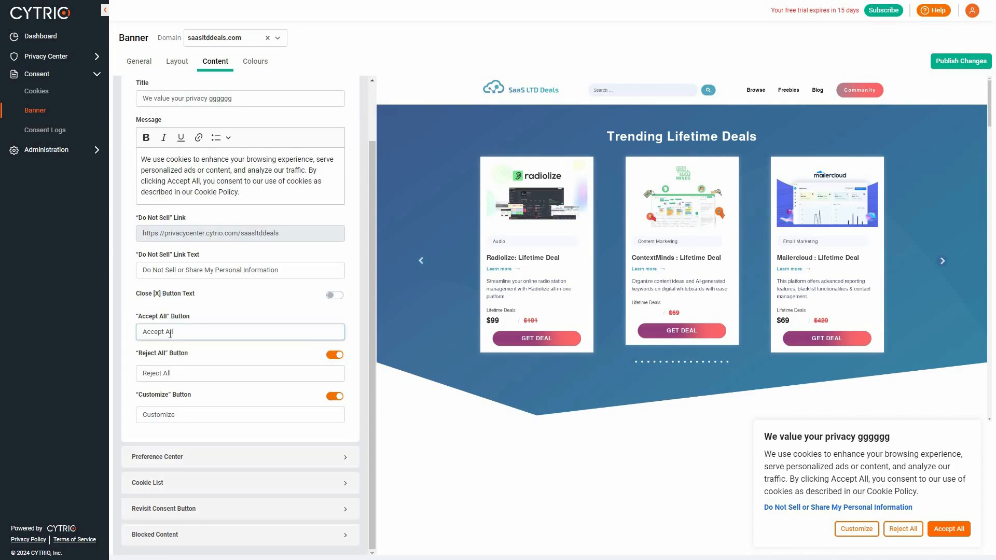
key("BackSpace")
key("BackSpace")
key("BackSpace")
key("BackSpace")
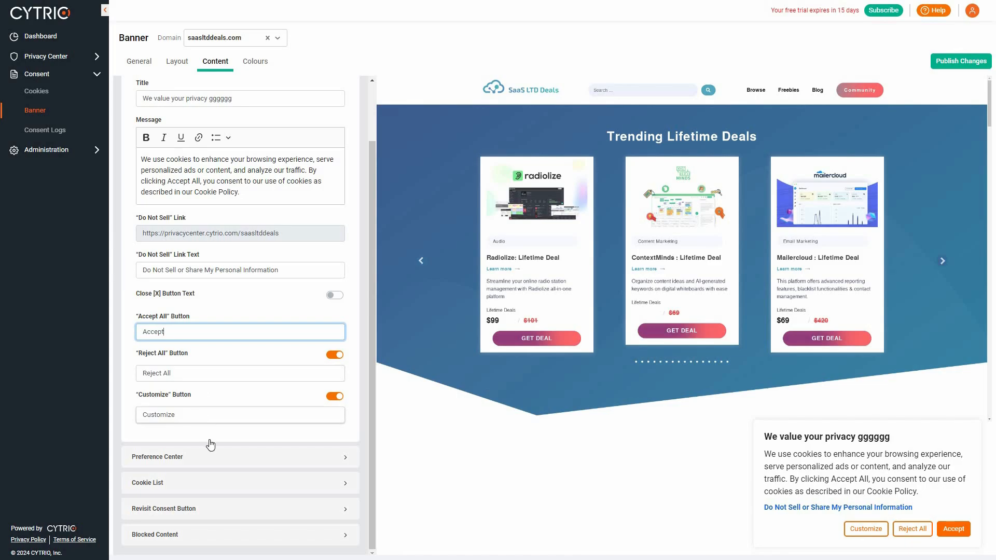
scroll(345, 110, "up", 1)
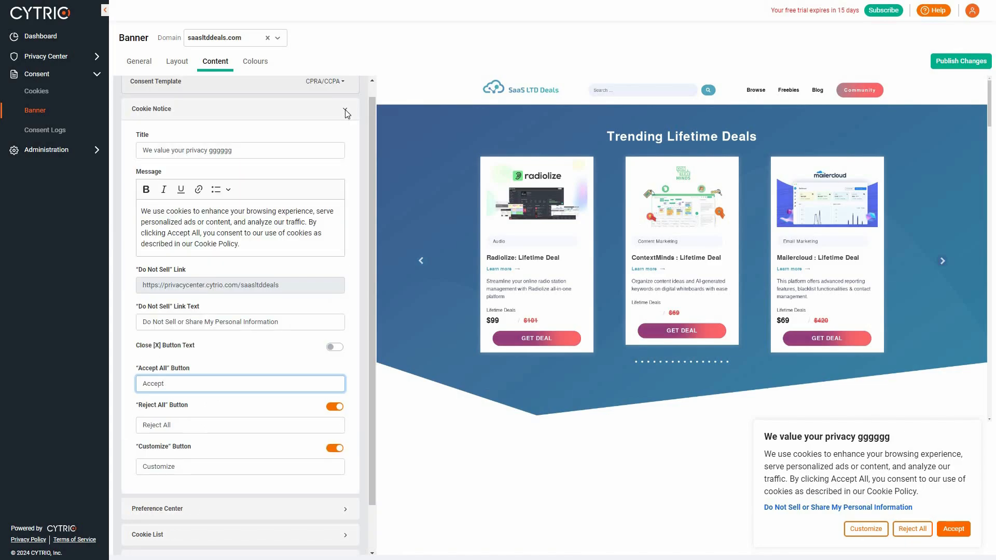
left_click(156, 109)
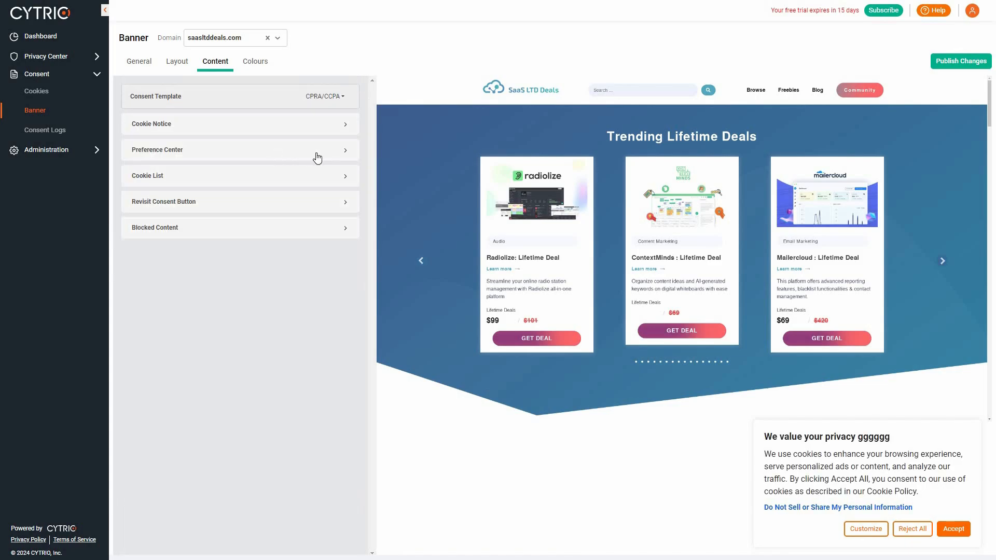
- Review the Preference Center content settings, including its title, privacy overview and "Save My Preferences" button label
left_click(344, 153)
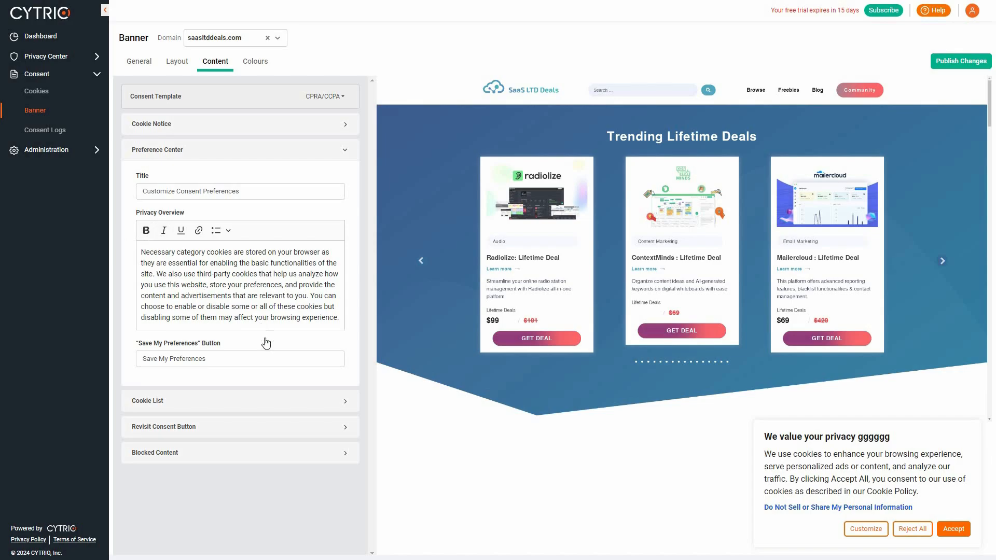
left_click(230, 359)
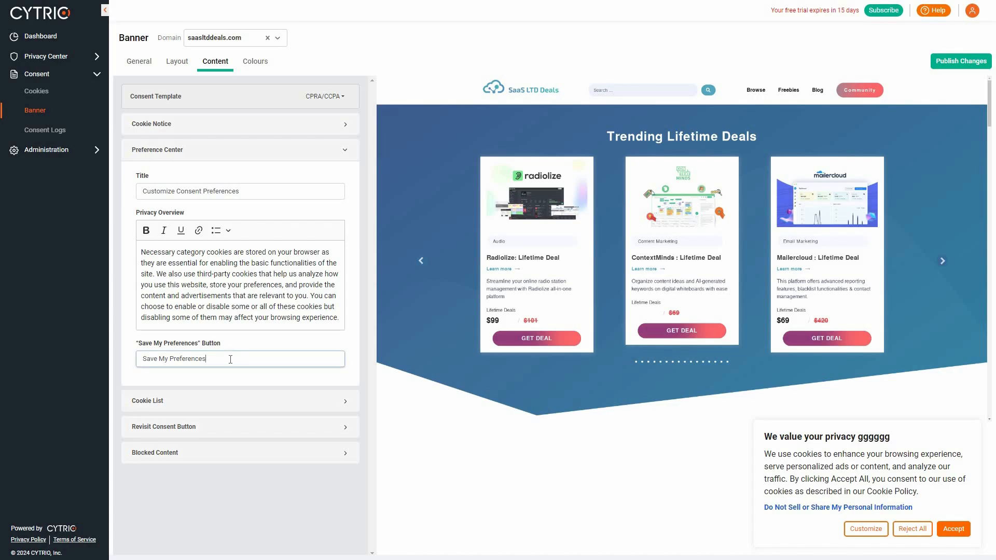
left_click(343, 155)
- Try switching Show Cookie List off and back on, and review the cookie list's Duration and Description labels
left_click(345, 177)
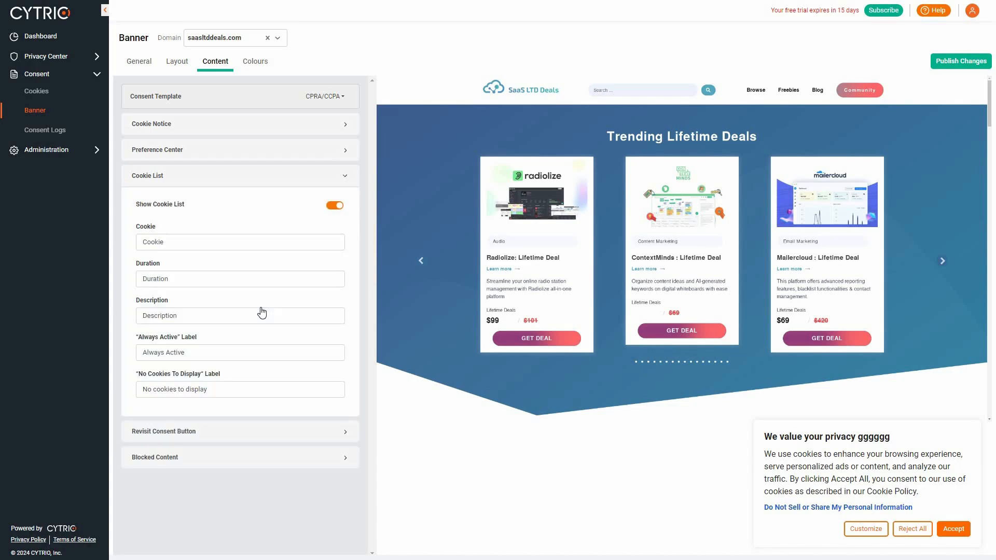
left_click(335, 206)
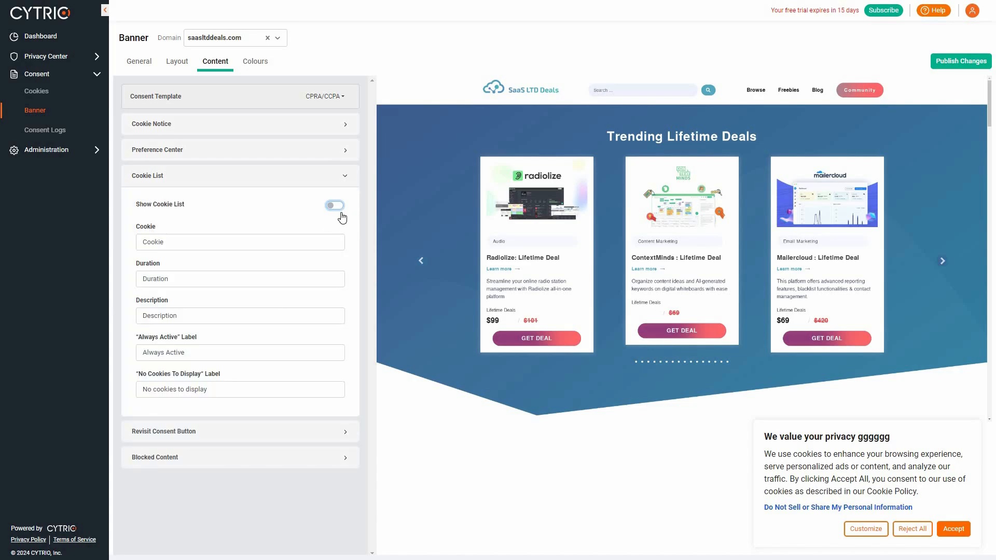
left_click(200, 278)
left_click(228, 316)
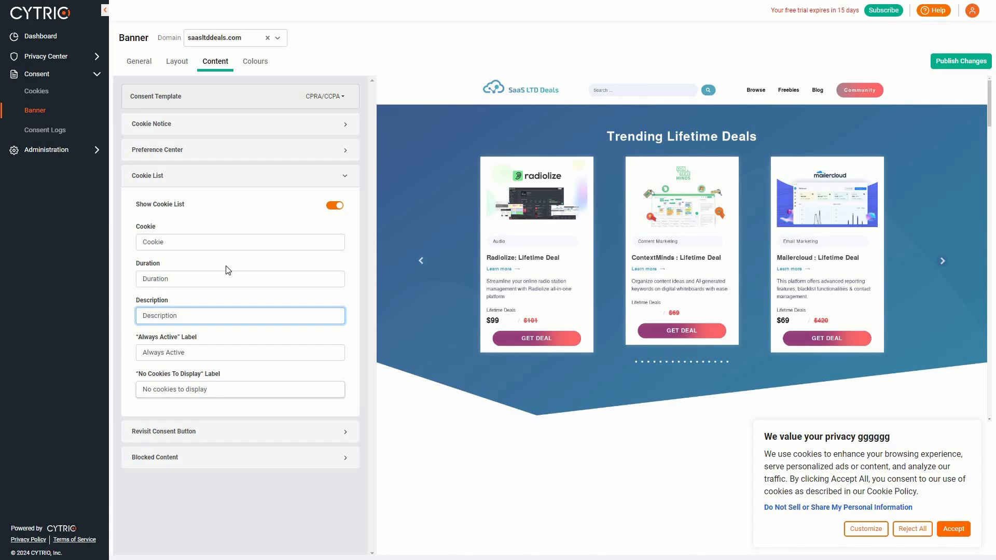
left_click(354, 186)
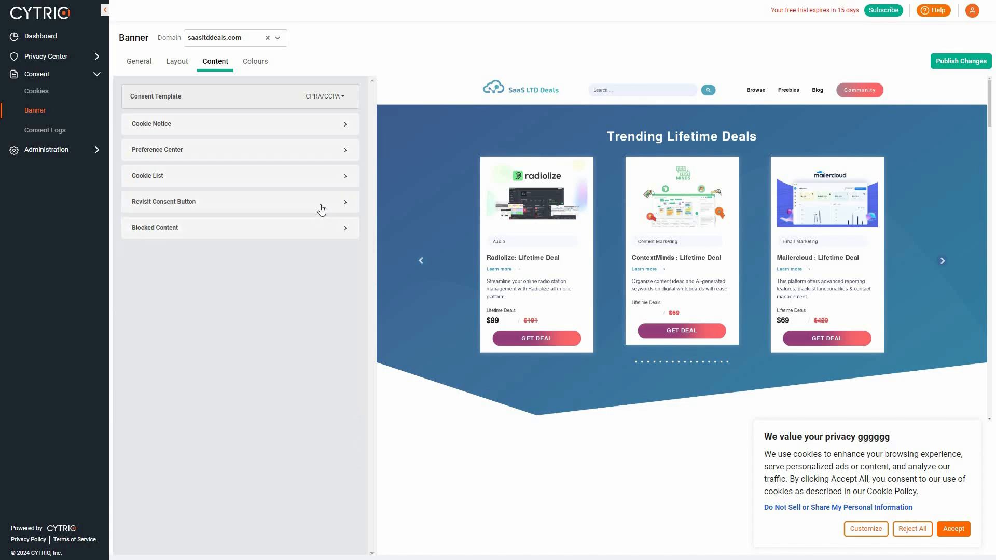
- Try the floating button option and the right position for the Revisit Consent Button, and open the Blocked Content settings
left_click(321, 208)
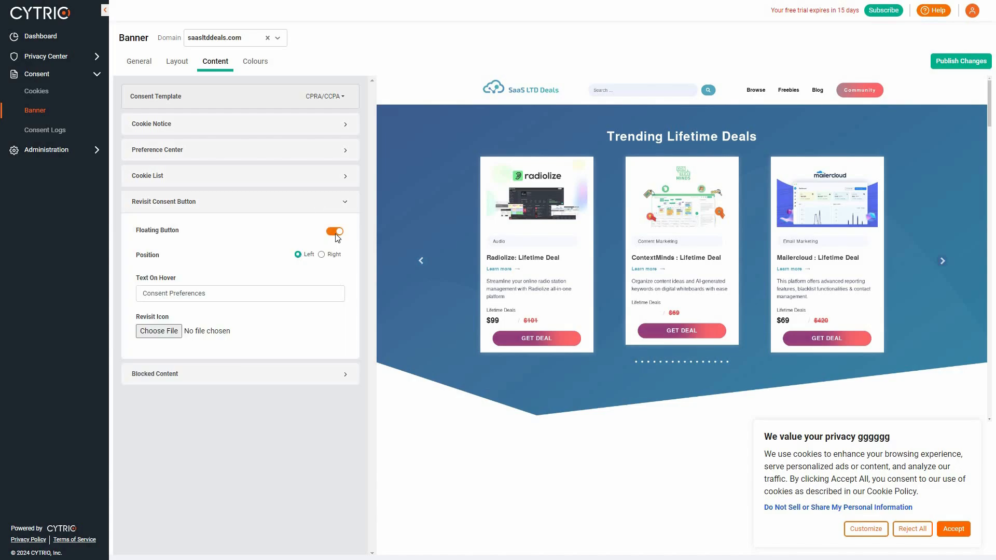
left_click(335, 232)
left_click(321, 255)
left_click(244, 202)
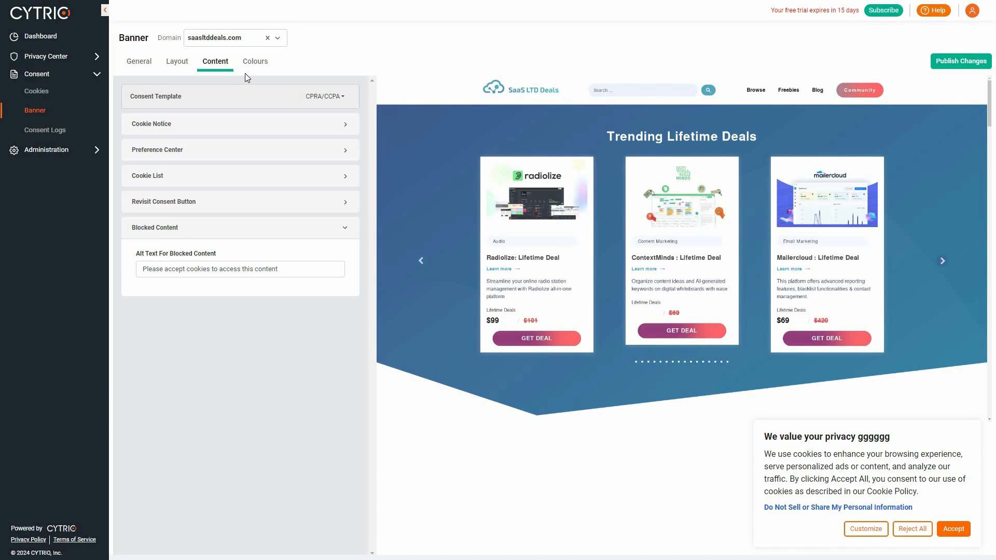
- Open the Cookie Notice colours and set the "Do Not Sell" link colour to #DC1848
left_click(260, 69)
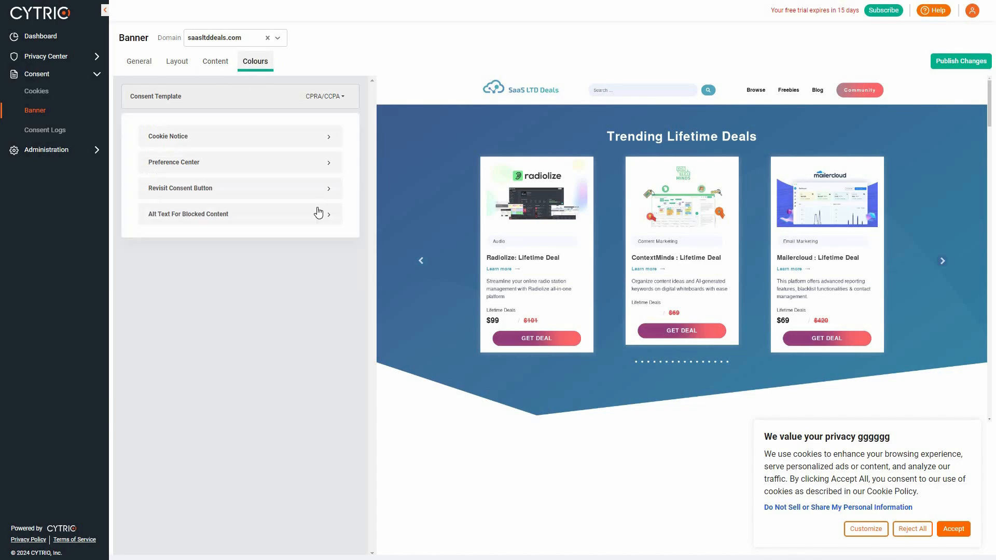
left_click(330, 141)
scroll(322, 268, "down", 1)
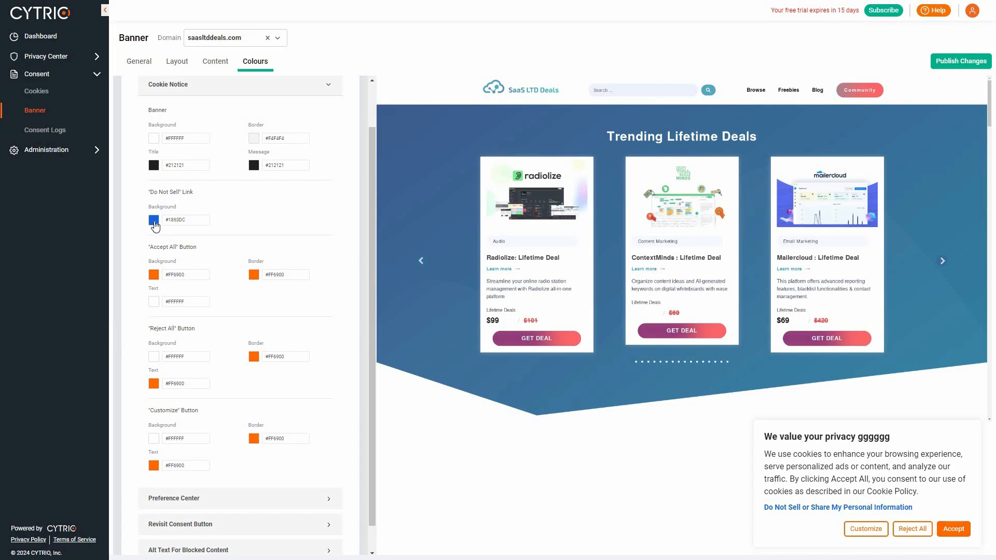
left_click(175, 220)
left_click(152, 222)
left_click(320, 229)
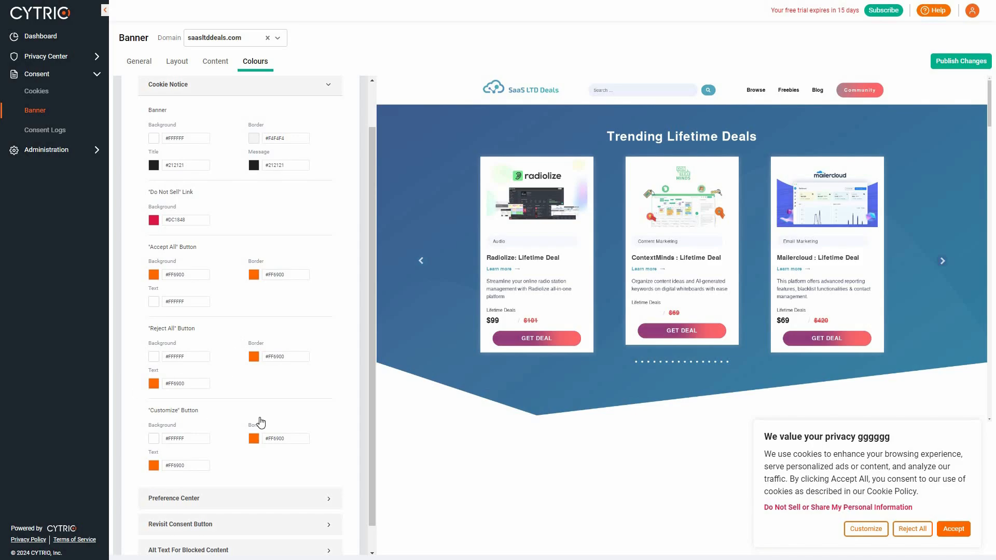
- Review the colour settings for the Preference Center, the Revisit Consent Button and the alt text for blocked content
scroll(261, 423, "down", 1)
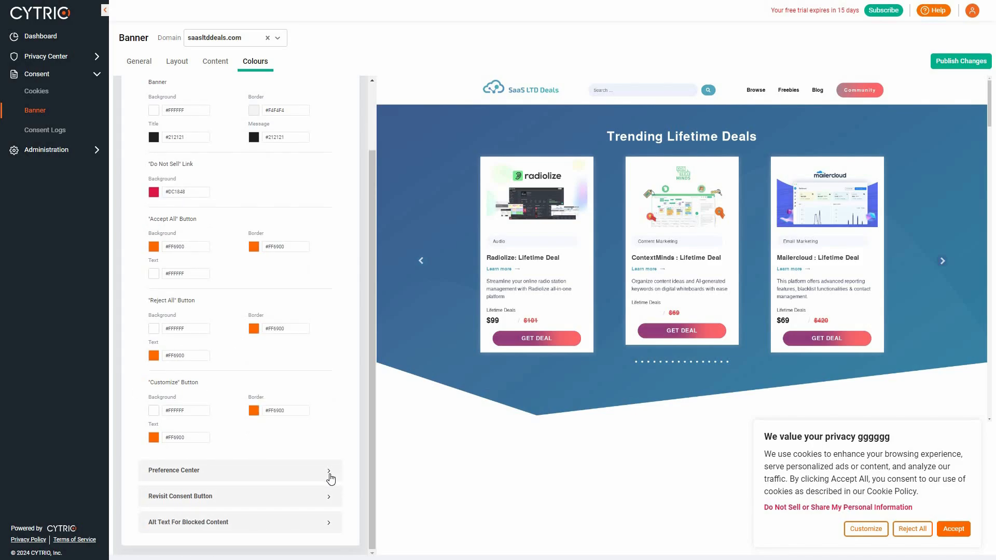
left_click(322, 480)
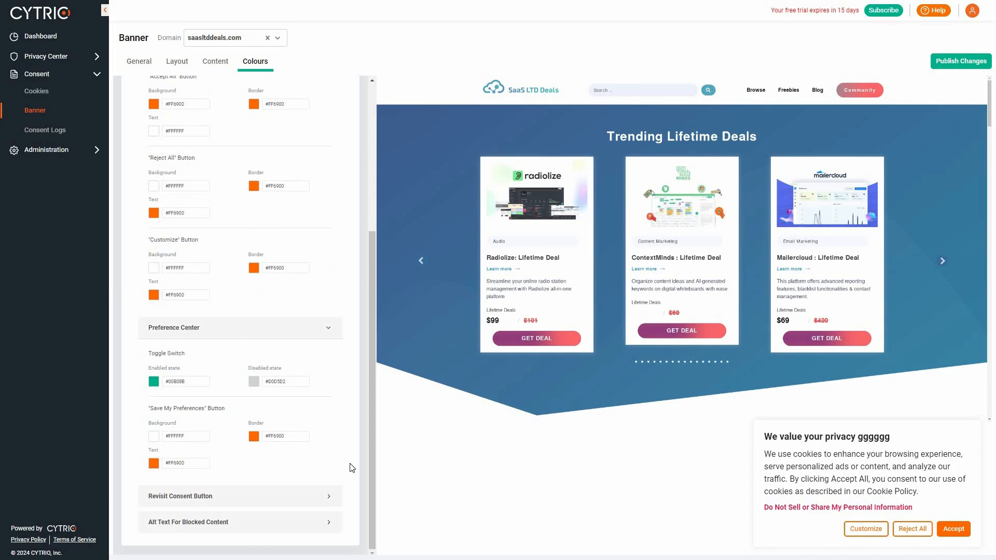
left_click(316, 501)
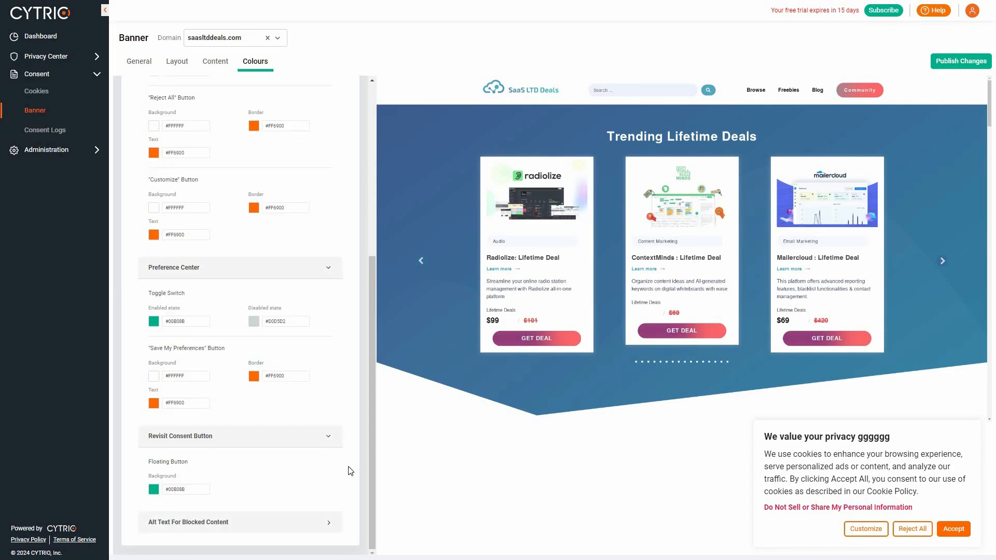
left_click(331, 522)
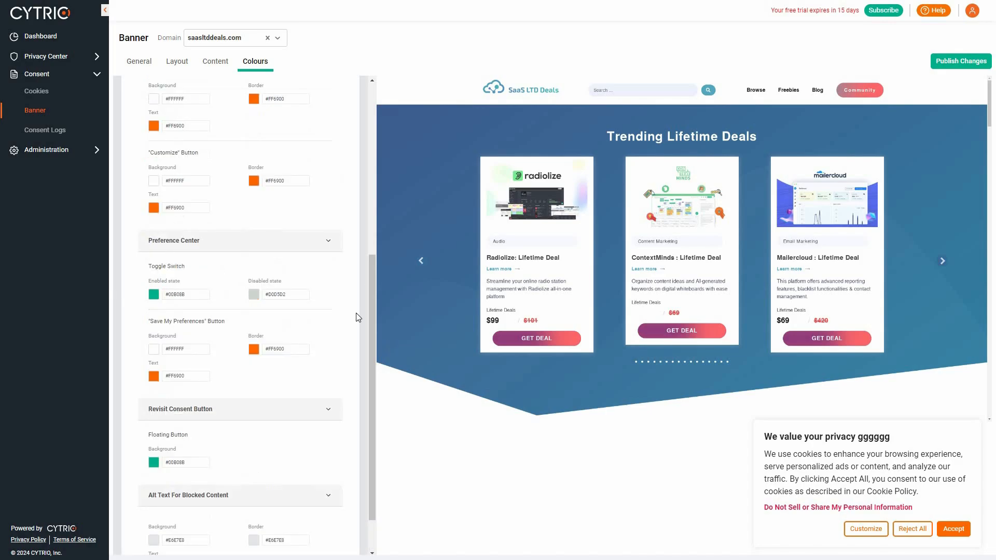
scroll(355, 318, "up", 4)
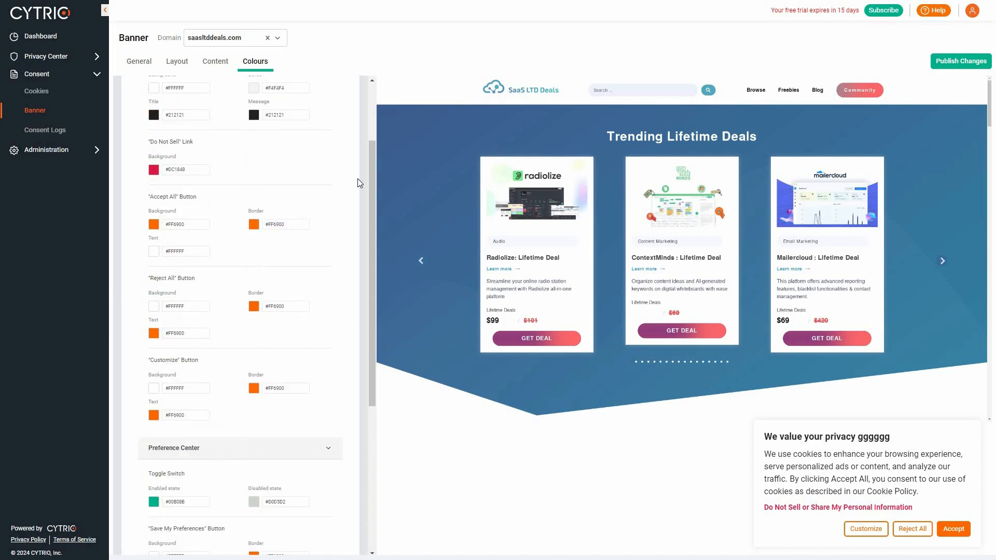
scroll(357, 182, "up", 2)
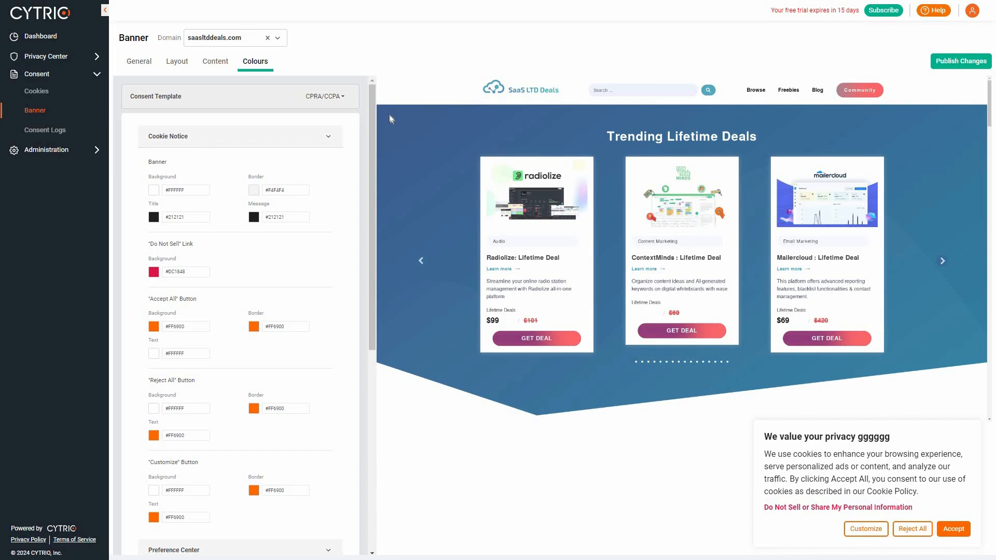
- Open the Domains administration page and check the cookie banner deployment option for saasltddeals.com
left_click(47, 150)
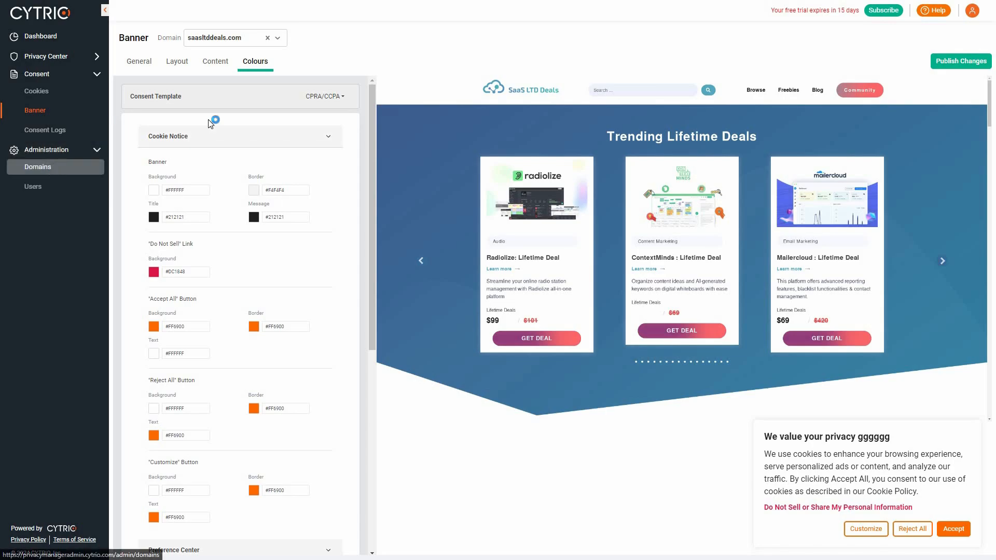
left_click(37, 167)
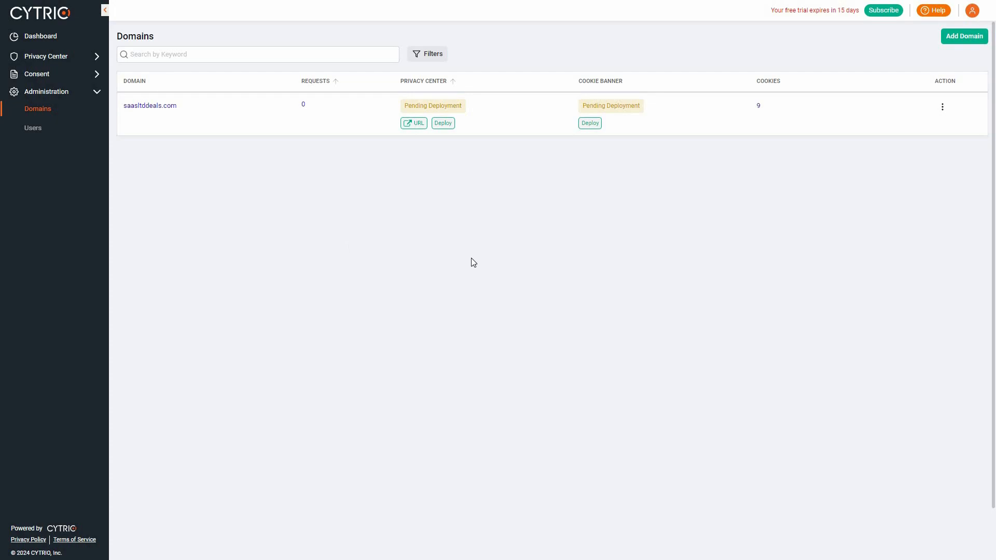
left_click(587, 125)
- Inspect the edit form of the sbjs_migrations cookie without saving it, and view the consent logs
left_click(97, 75)
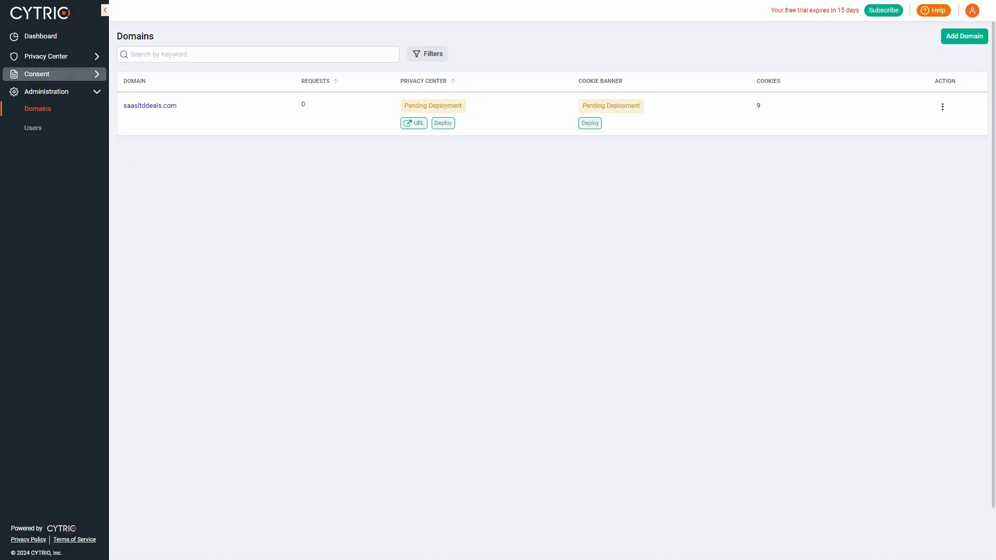
left_click(48, 92)
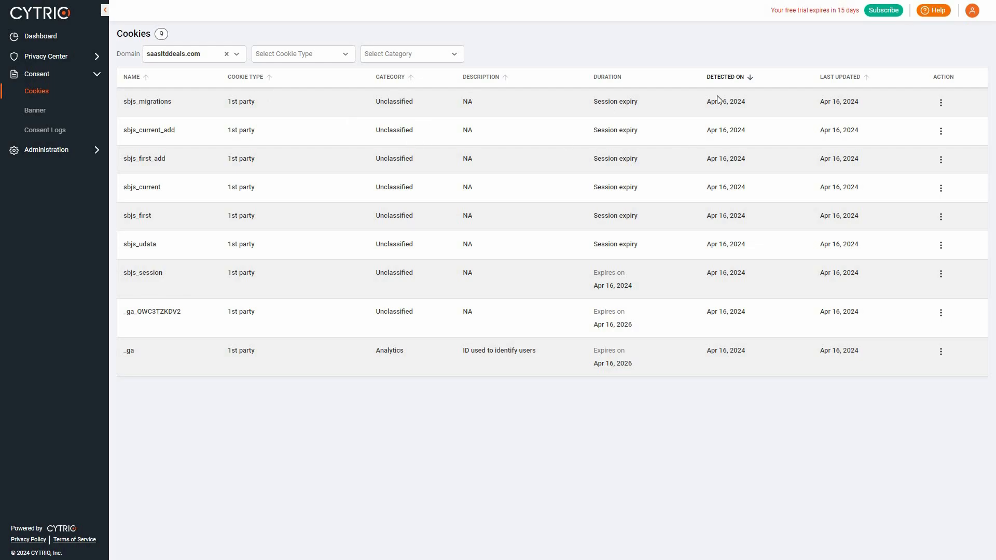
left_click(941, 107)
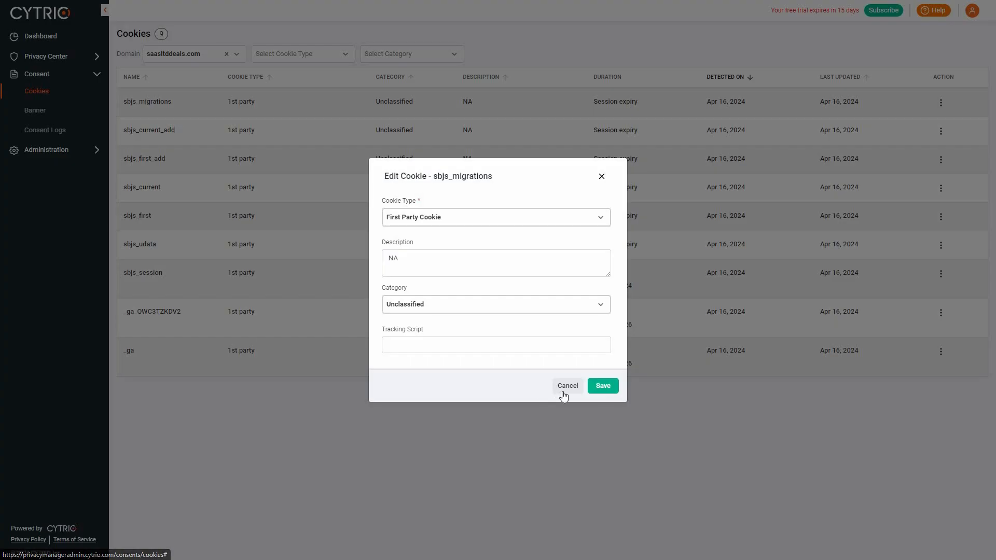
left_click(562, 391)
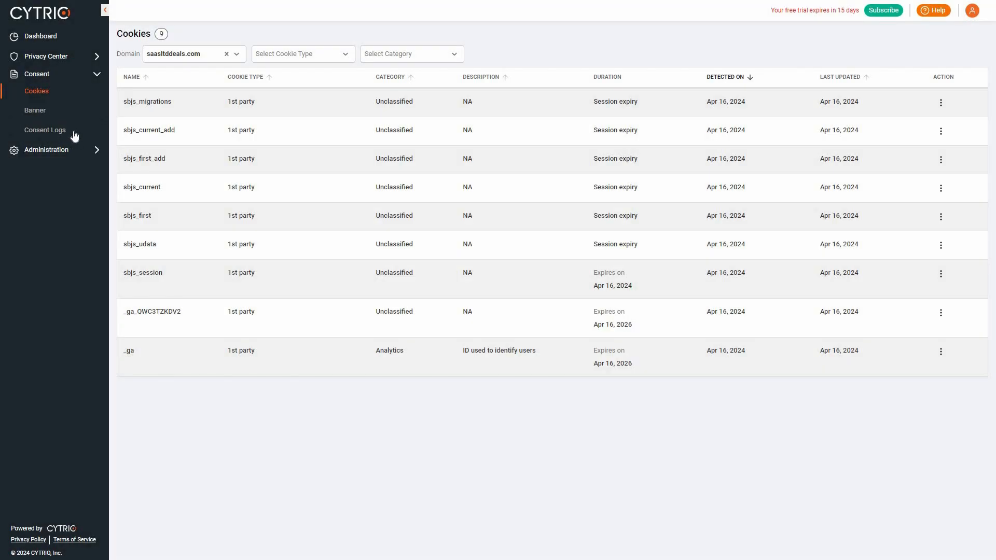
left_click(74, 135)
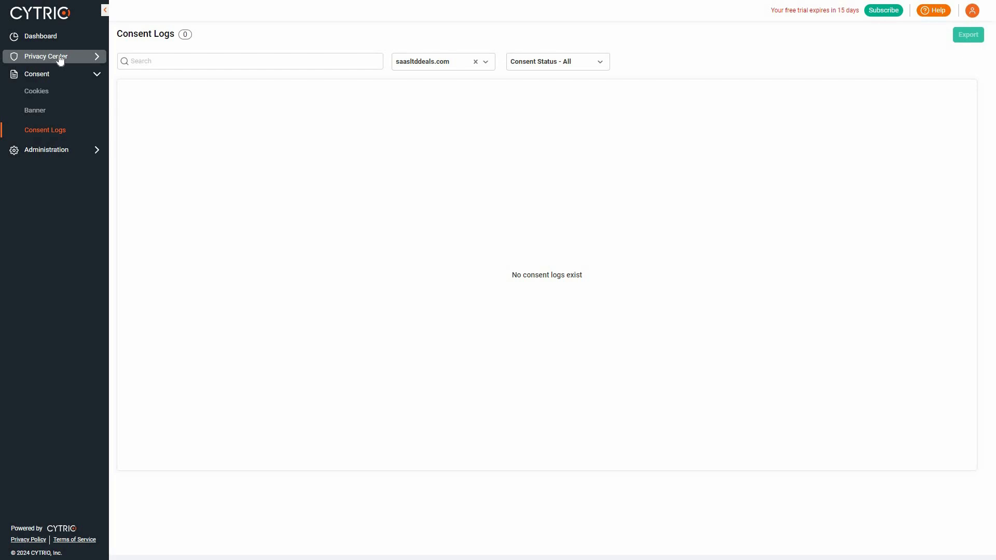
- Review the Privacy Center branding with its Requests preview and the Privacy Policy and Terms Of Use link fields
left_click(86, 63)
left_click(46, 93)
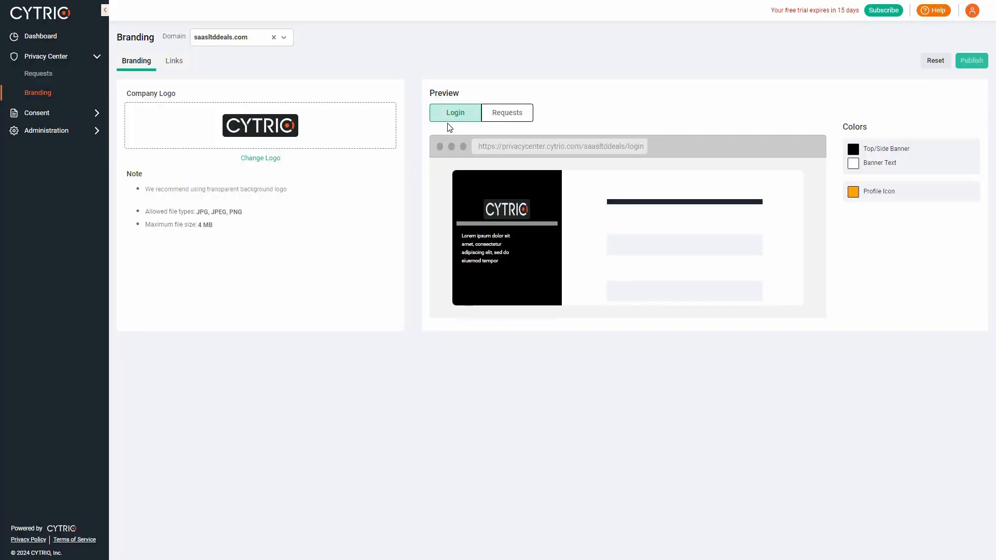
left_click(521, 119)
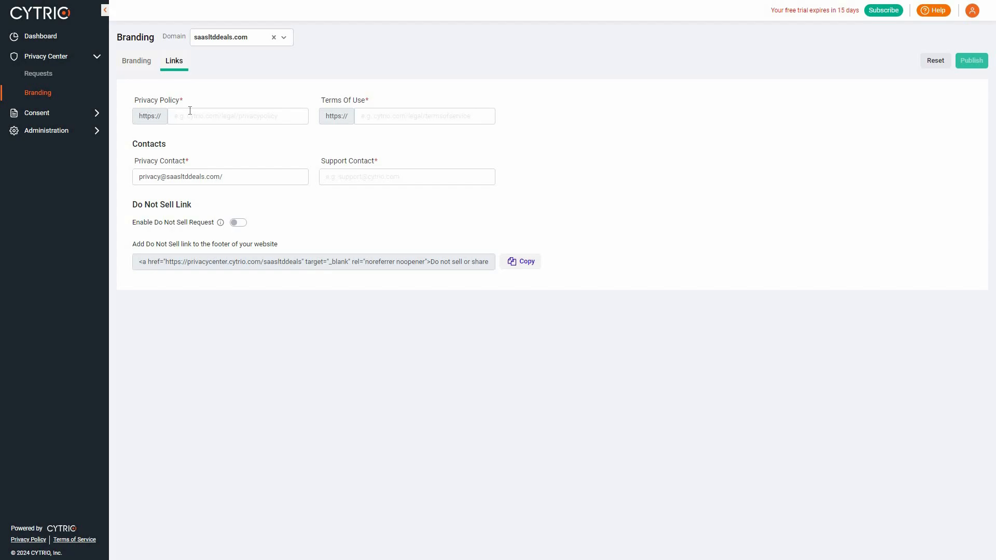
left_click(191, 113)
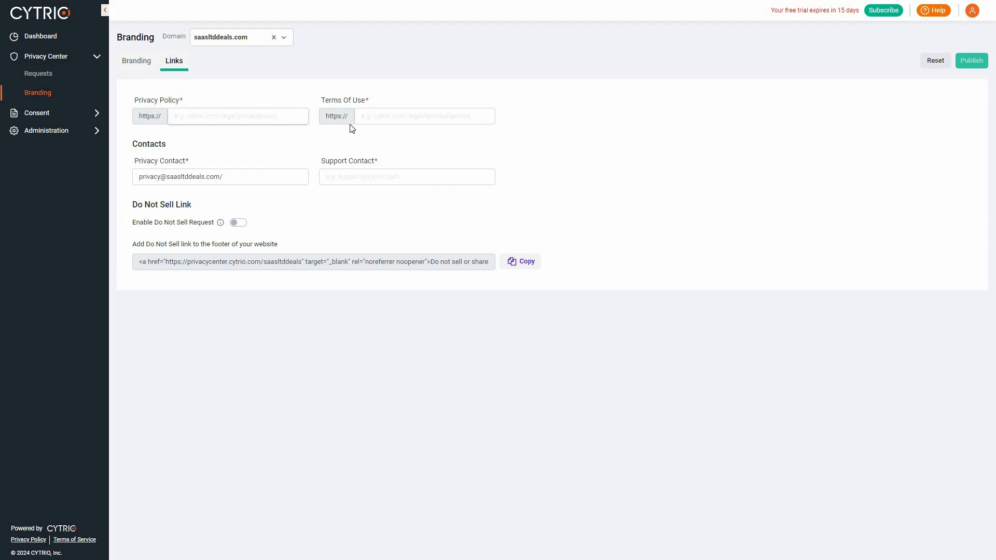
left_click(394, 113)
- Review the Privacy Policy, Terms Of Use and Support Contact fields in the Privacy Center deployment for saasltddeals.com, and cancel it
left_click(52, 132)
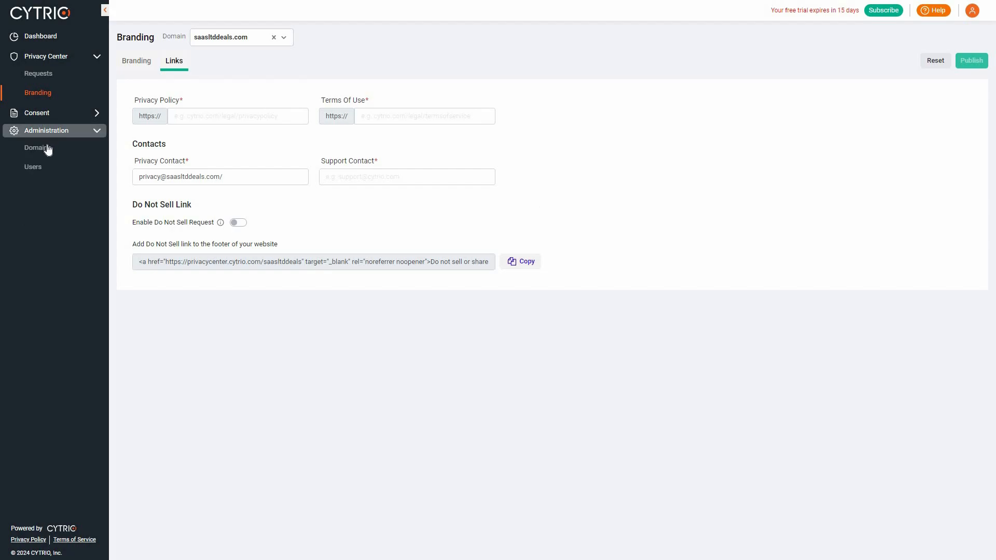
left_click(46, 147)
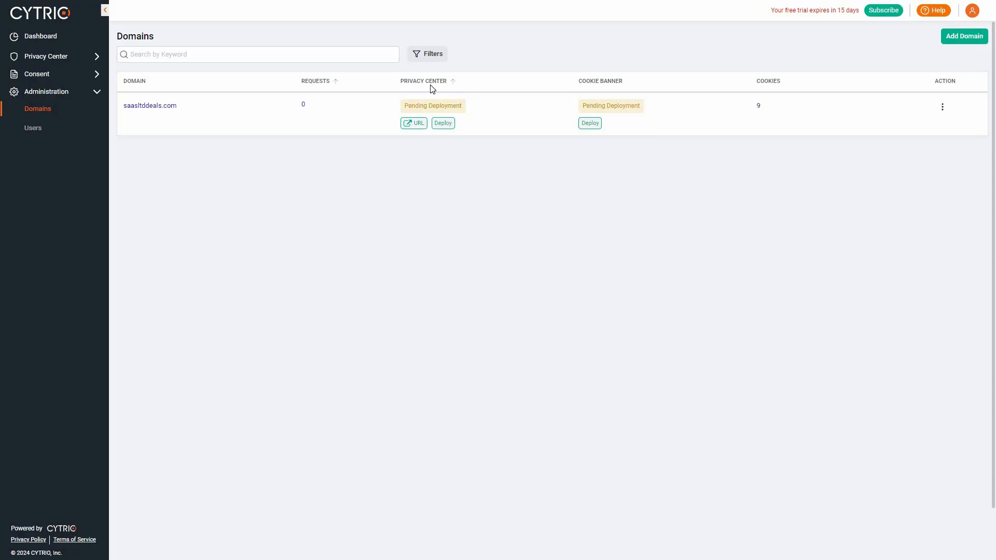
left_click(447, 124)
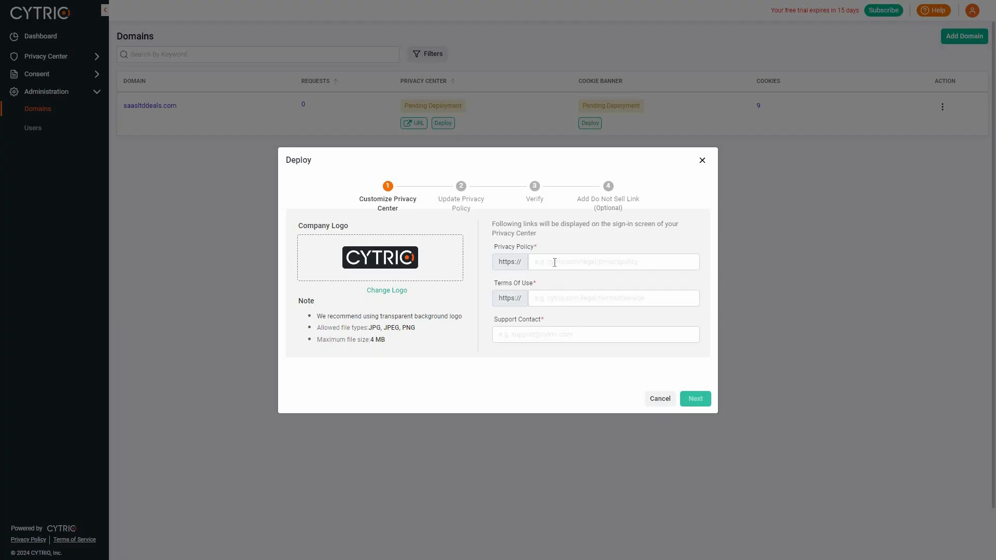
left_click(554, 263)
left_click(550, 301)
left_click(550, 332)
left_click(518, 367)
left_click(659, 399)
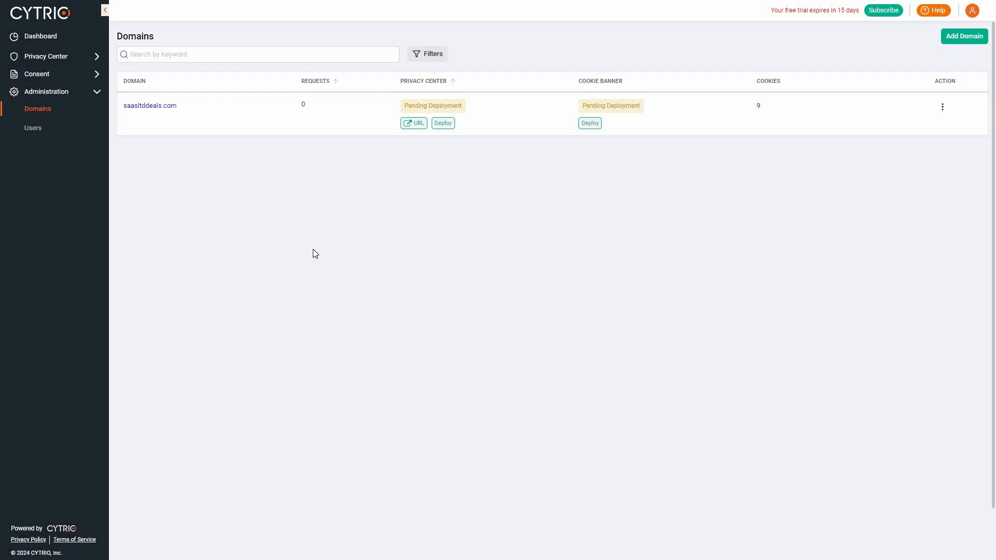
- View the Privacy Center requests and the Consent Dashboard with its domain selector
left_click(97, 58)
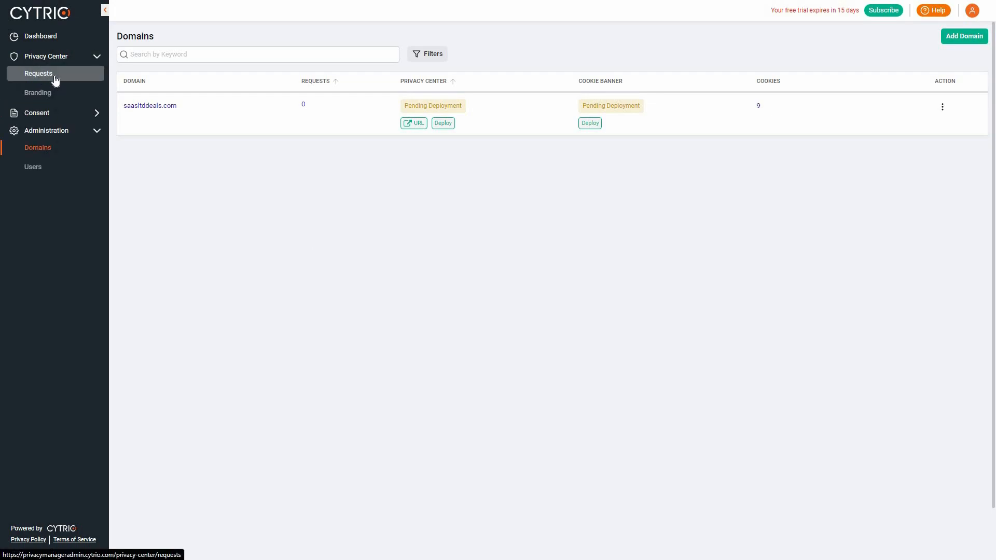
left_click(55, 79)
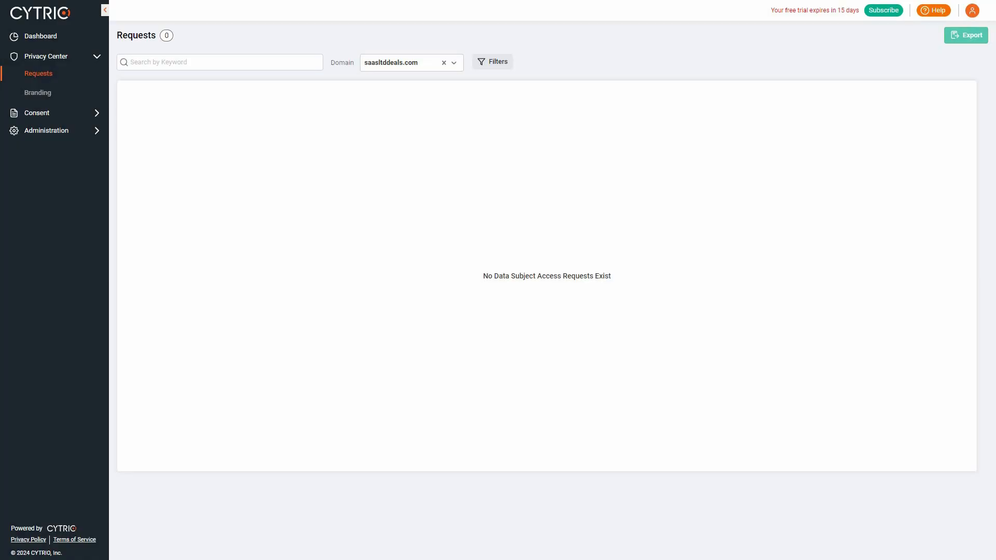
left_click(58, 38)
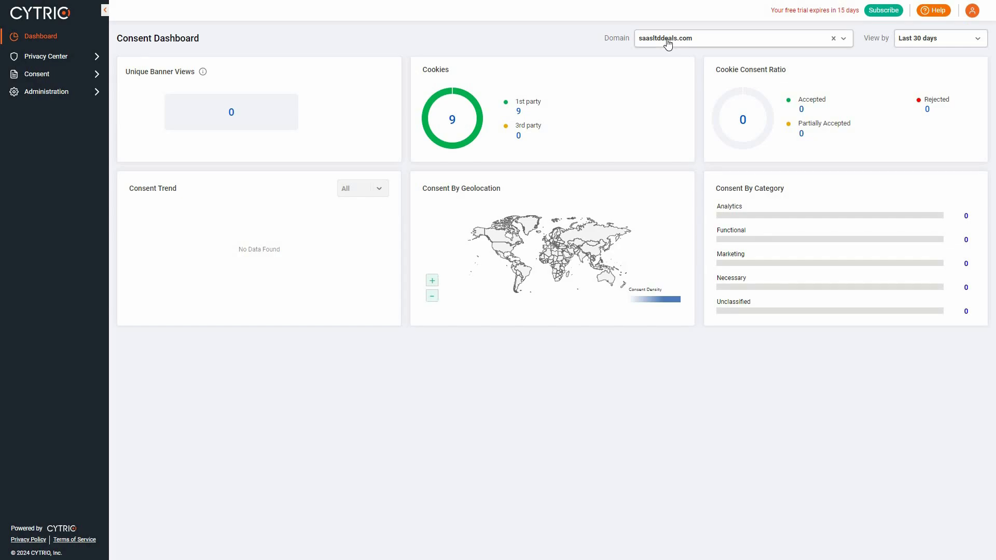
left_click(666, 41)
key("Escape")
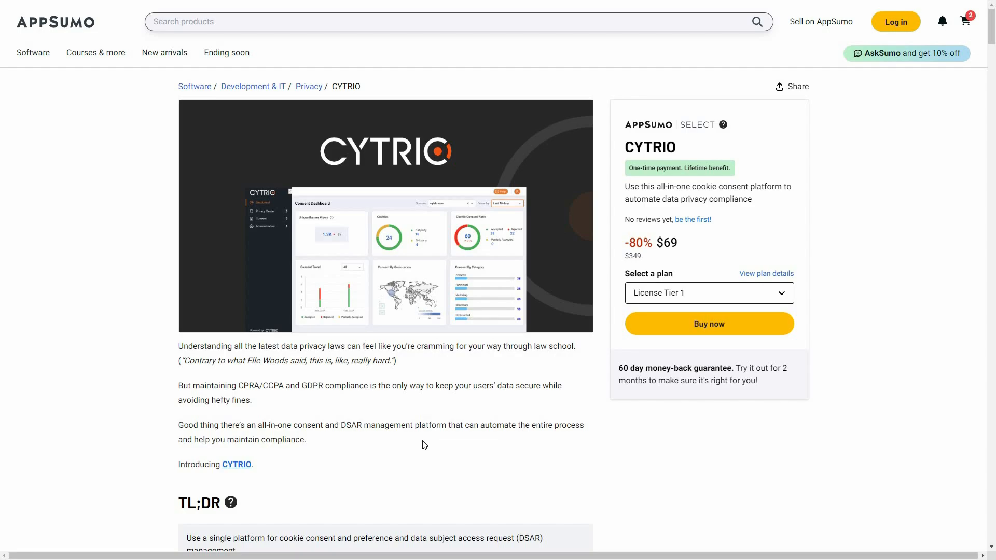
- Switch to the CYTRIO deal page on AppSumo and review its included features and the three license tiers
scroll(424, 445, "down", 3)
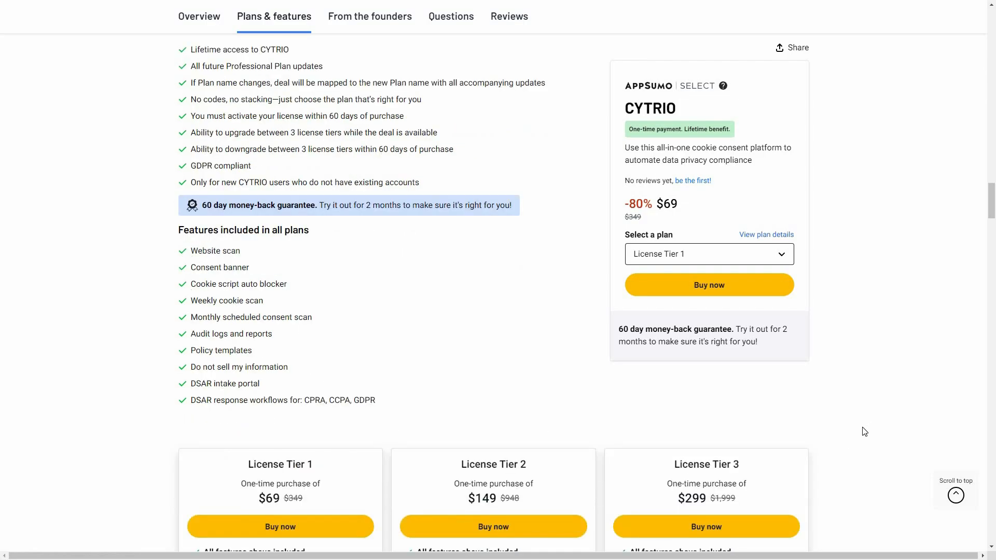
scroll(864, 431, "down", 2)
scroll(863, 432, "down", 1)
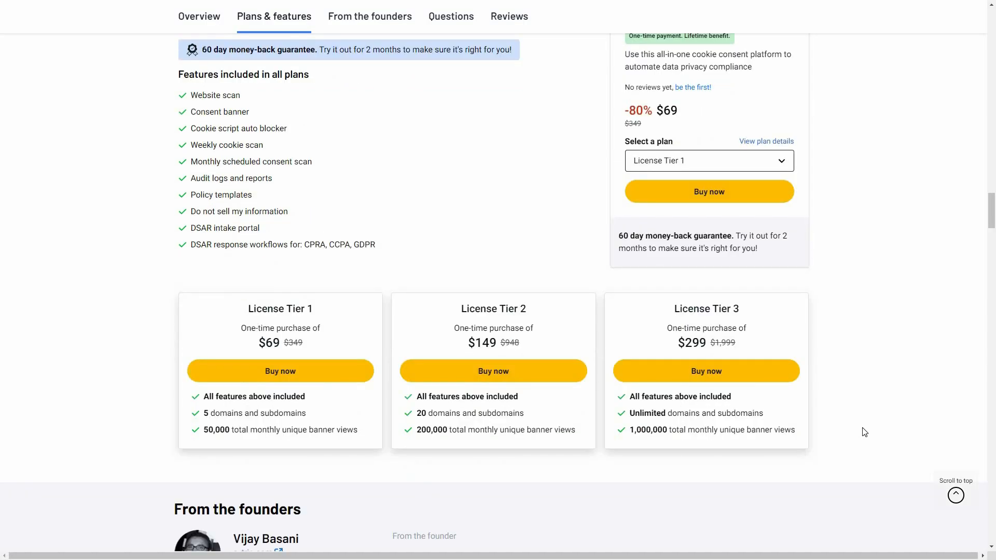